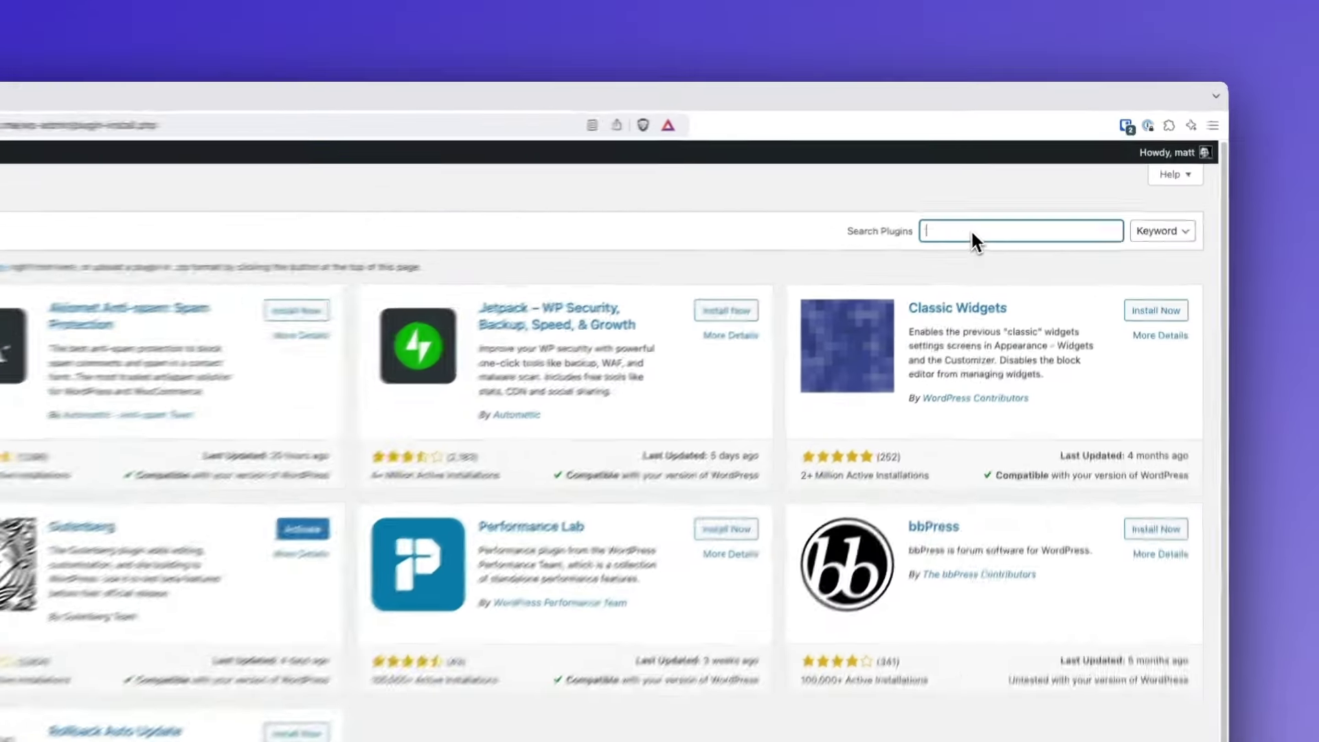
- Search for 'personalizewp', then install and activate the PersonalizeWP plugin
{"action": "type", "text": "personalizewp"}
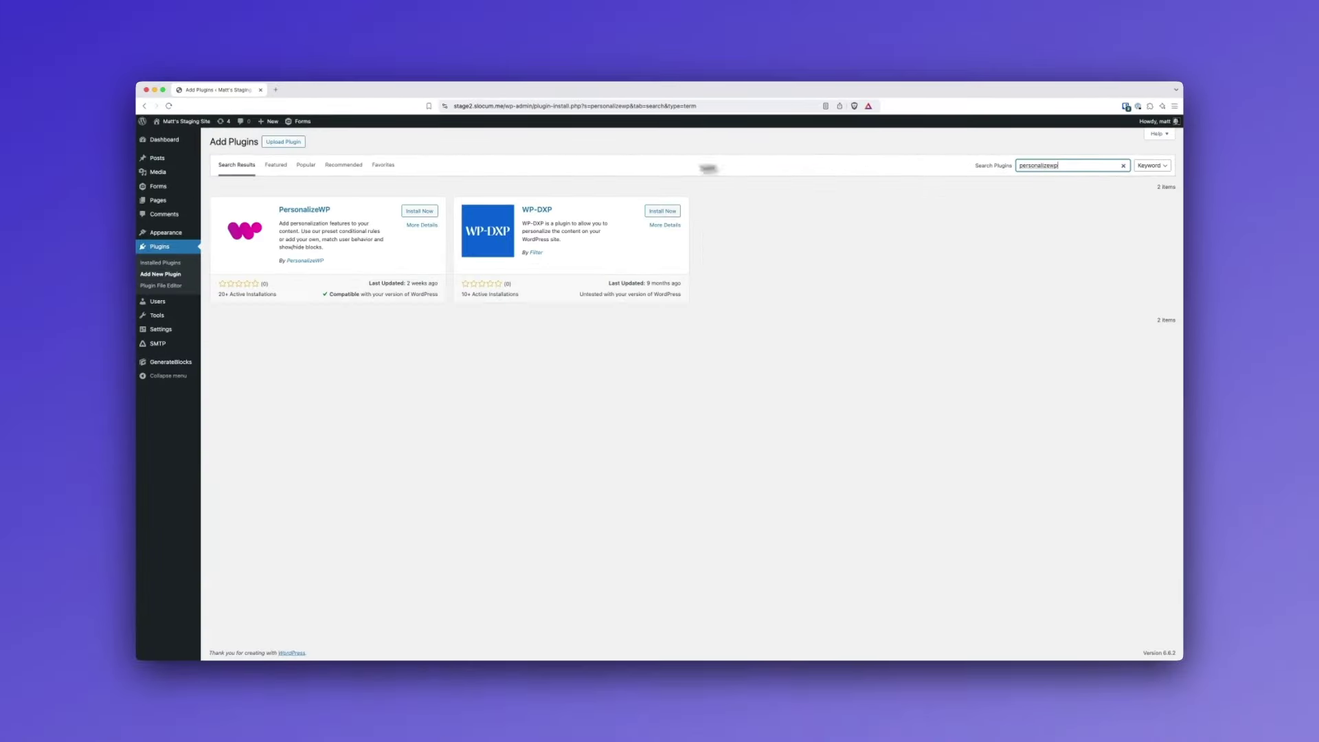
{"action": "left_click", "coordinate": [594, 333]}
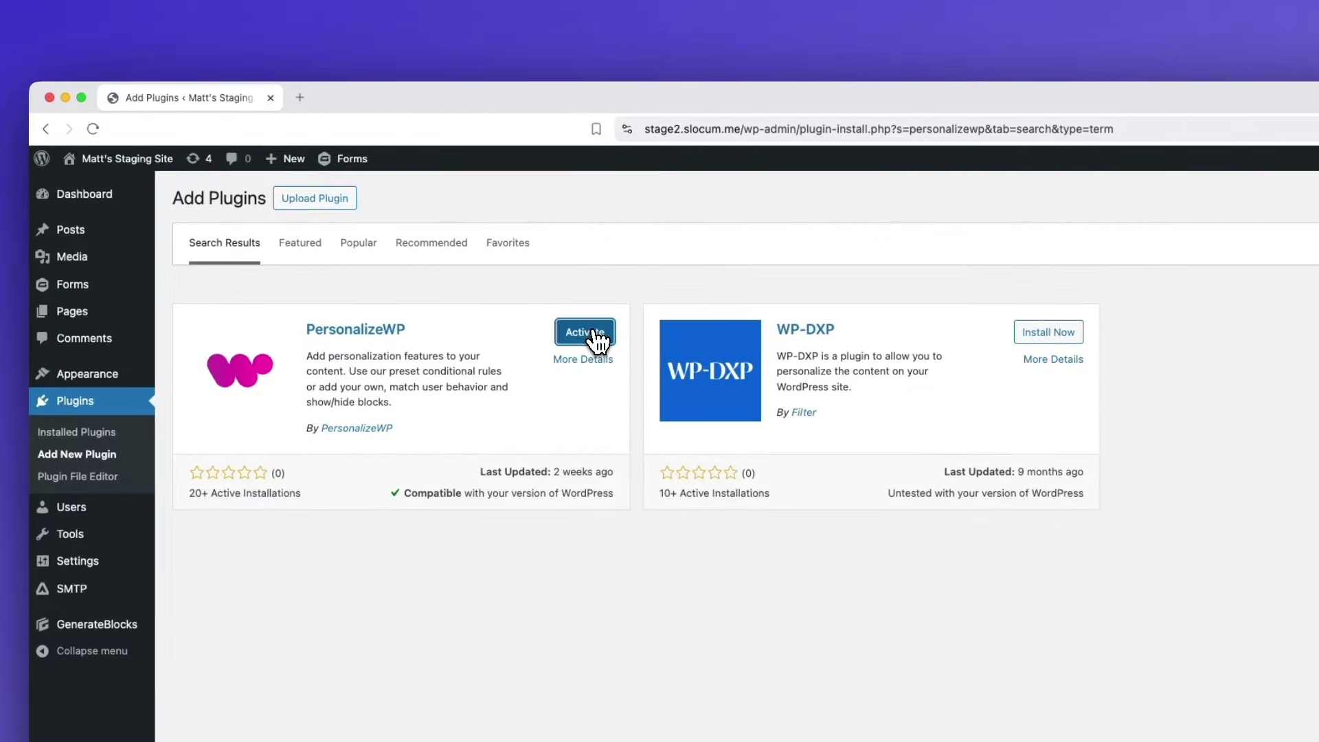
{"action": "left_click", "coordinate": [591, 333]}
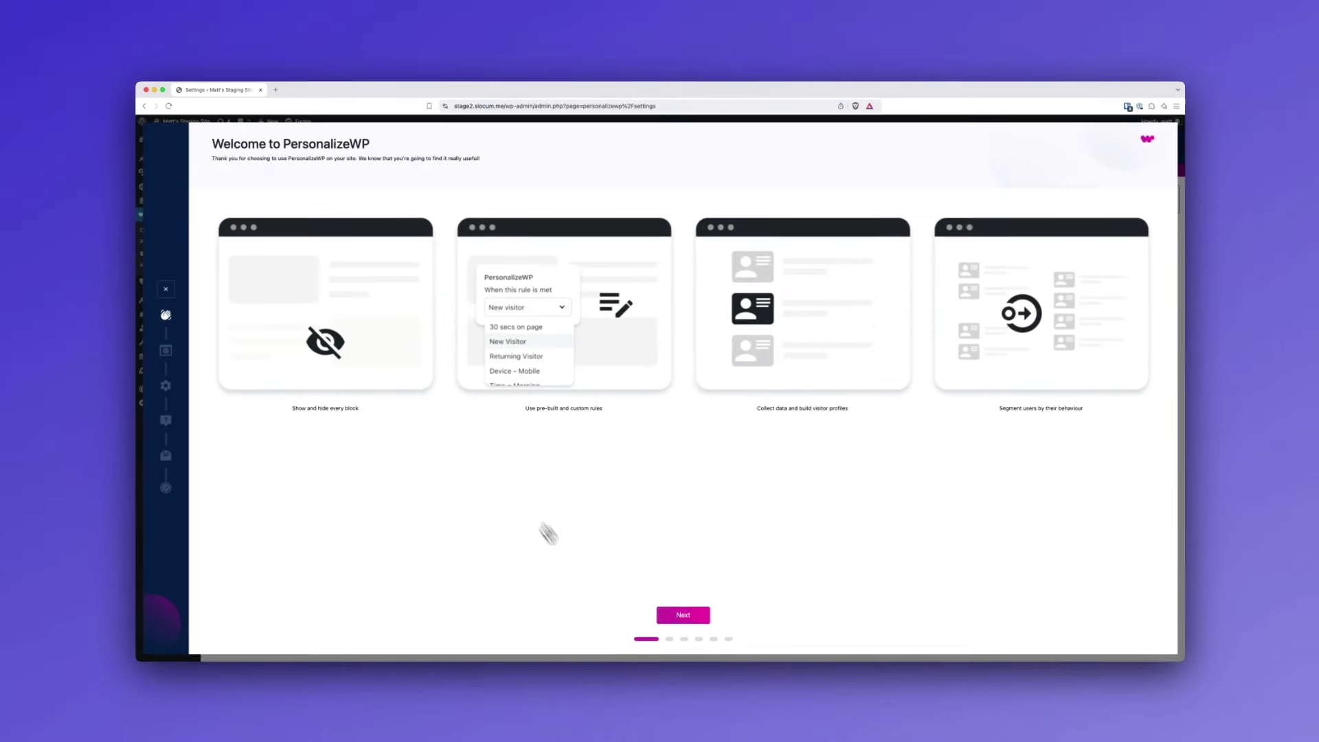
- Go through the PersonalizeWP setup wizard, skipping the newsletter sign-up, to the dashboard
{"action": "left_click", "coordinate": [682, 616]}
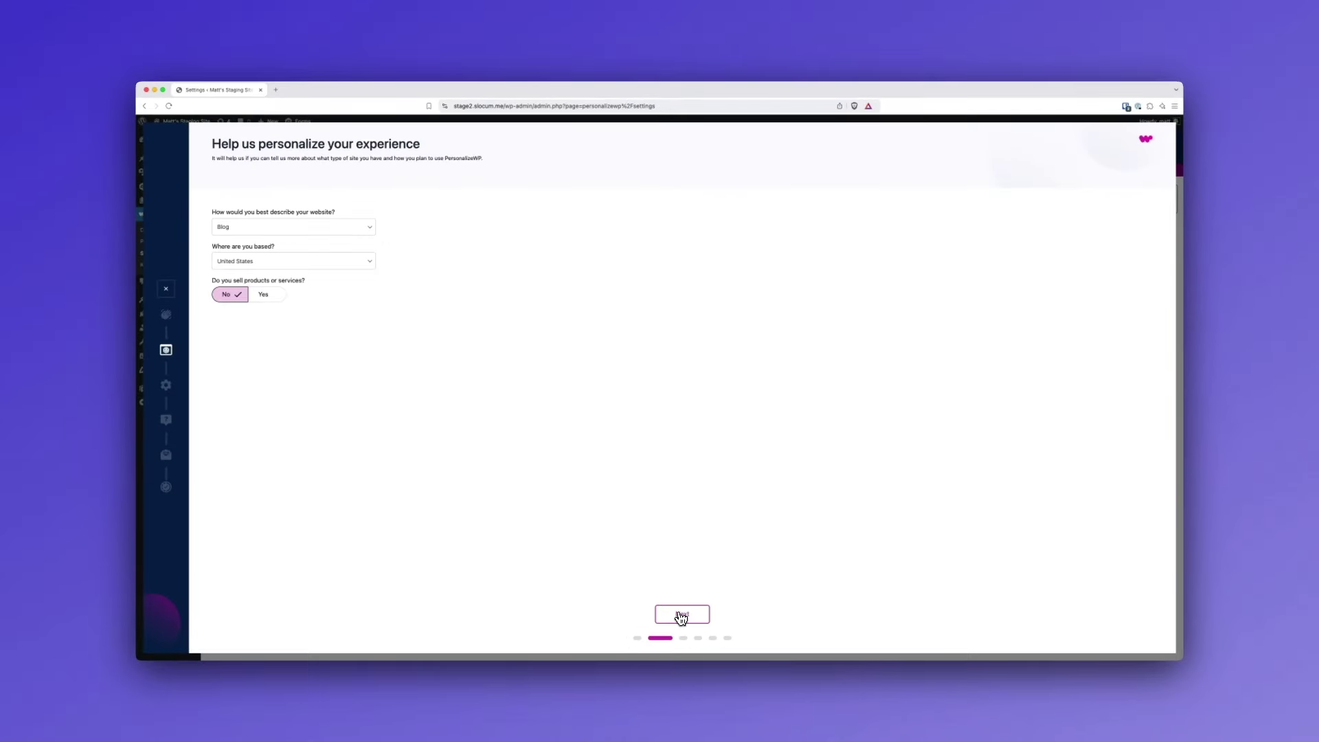
{"action": "left_click", "coordinate": [681, 616]}
{"action": "left_click", "coordinate": [682, 616]}
{"action": "left_click", "coordinate": [682, 614]}
{"action": "left_click", "coordinate": [682, 614]}
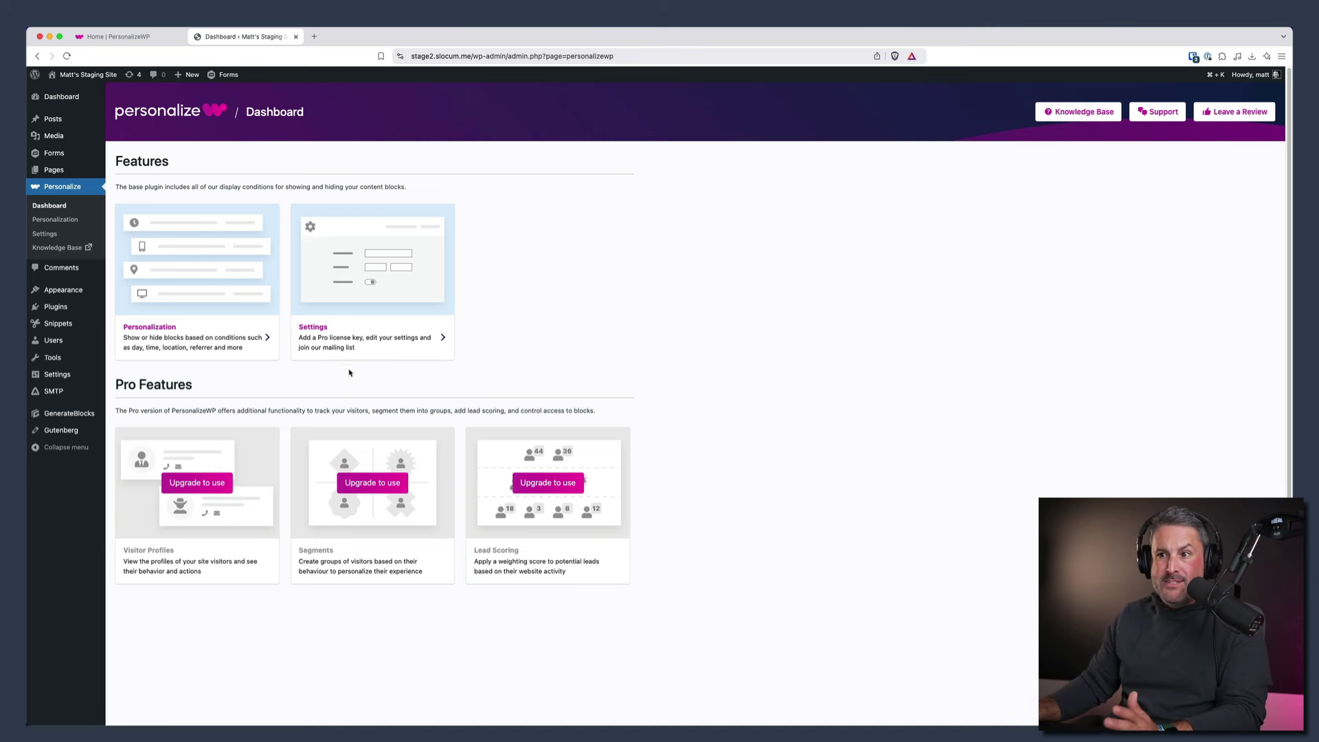
- Open the Personalization card to list the 15 pre-built Time, Device and User Type rules
{"action": "left_click", "coordinate": [148, 327]}
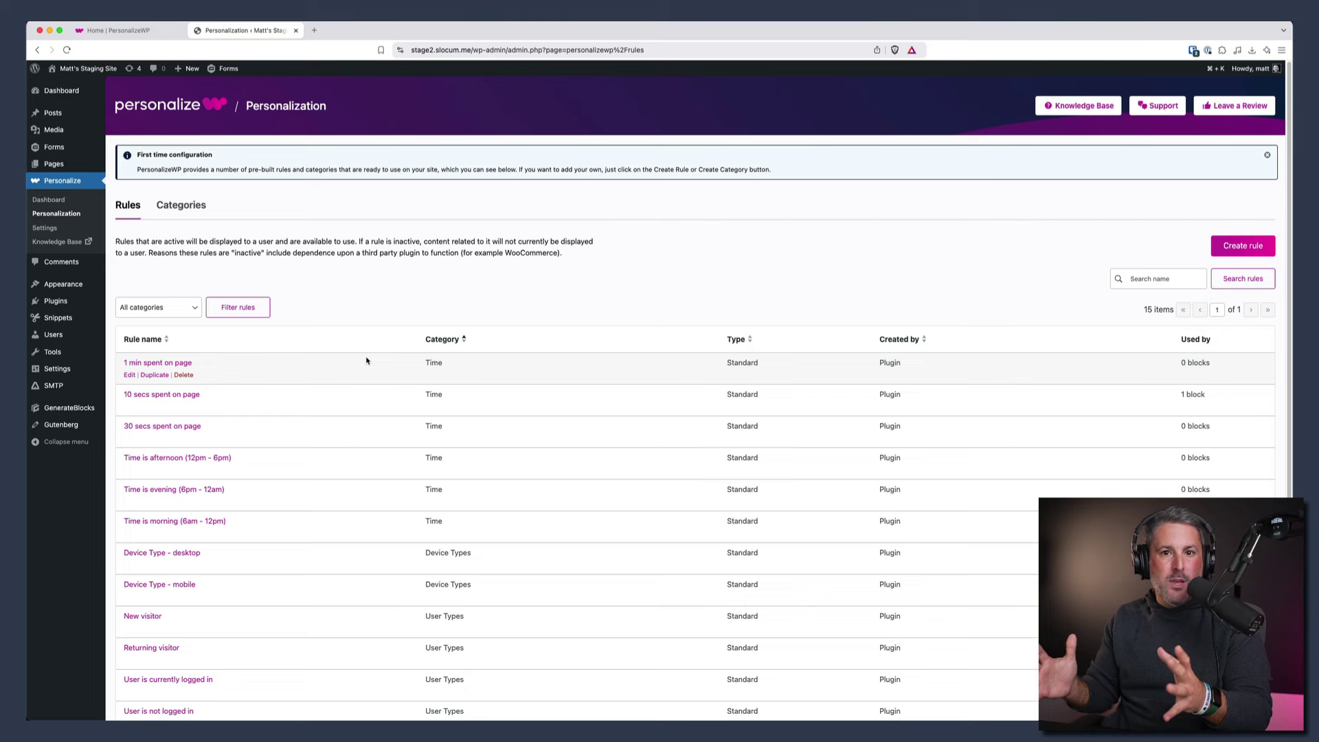
{"action": "scroll", "coordinate": [240, 454], "scroll_direction": "down", "scroll_amount": 1}
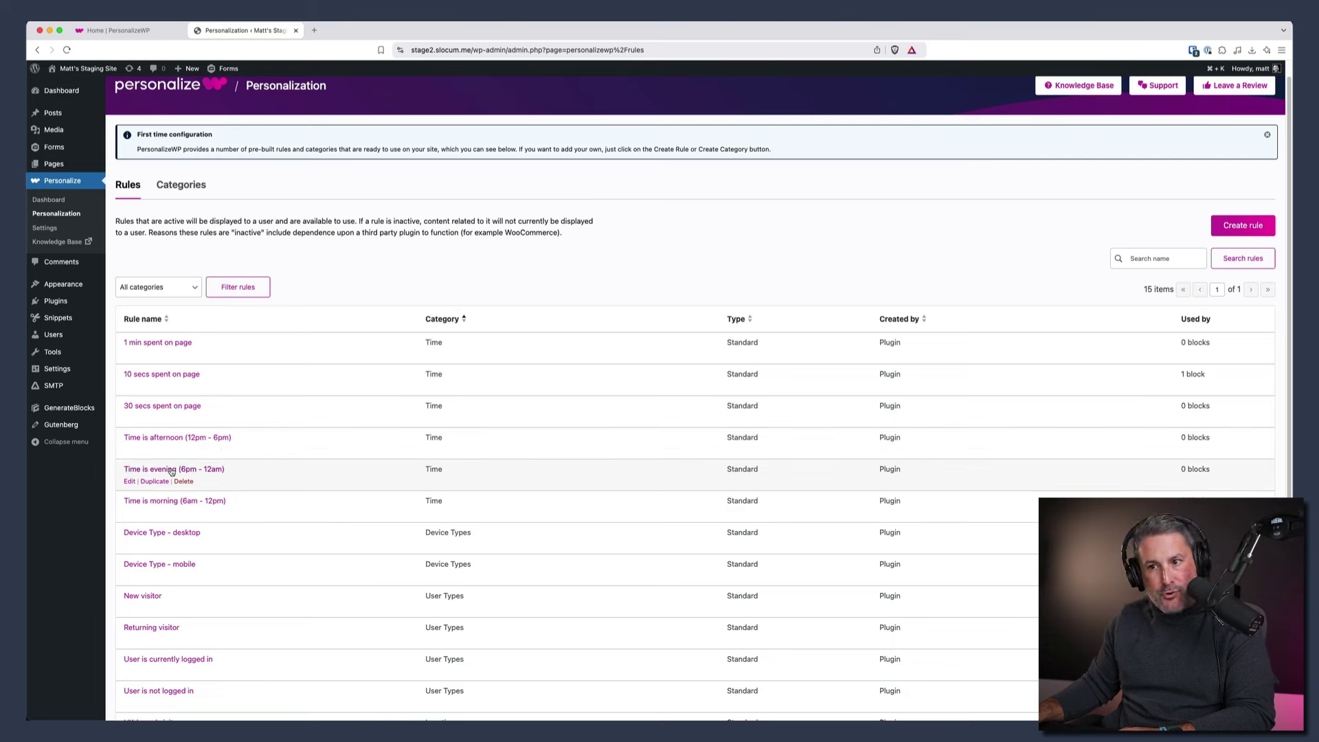
{"action": "scroll", "coordinate": [177, 487], "scroll_direction": "down", "scroll_amount": 1}
{"action": "scroll", "coordinate": [161, 597], "scroll_direction": "down", "scroll_amount": 5}
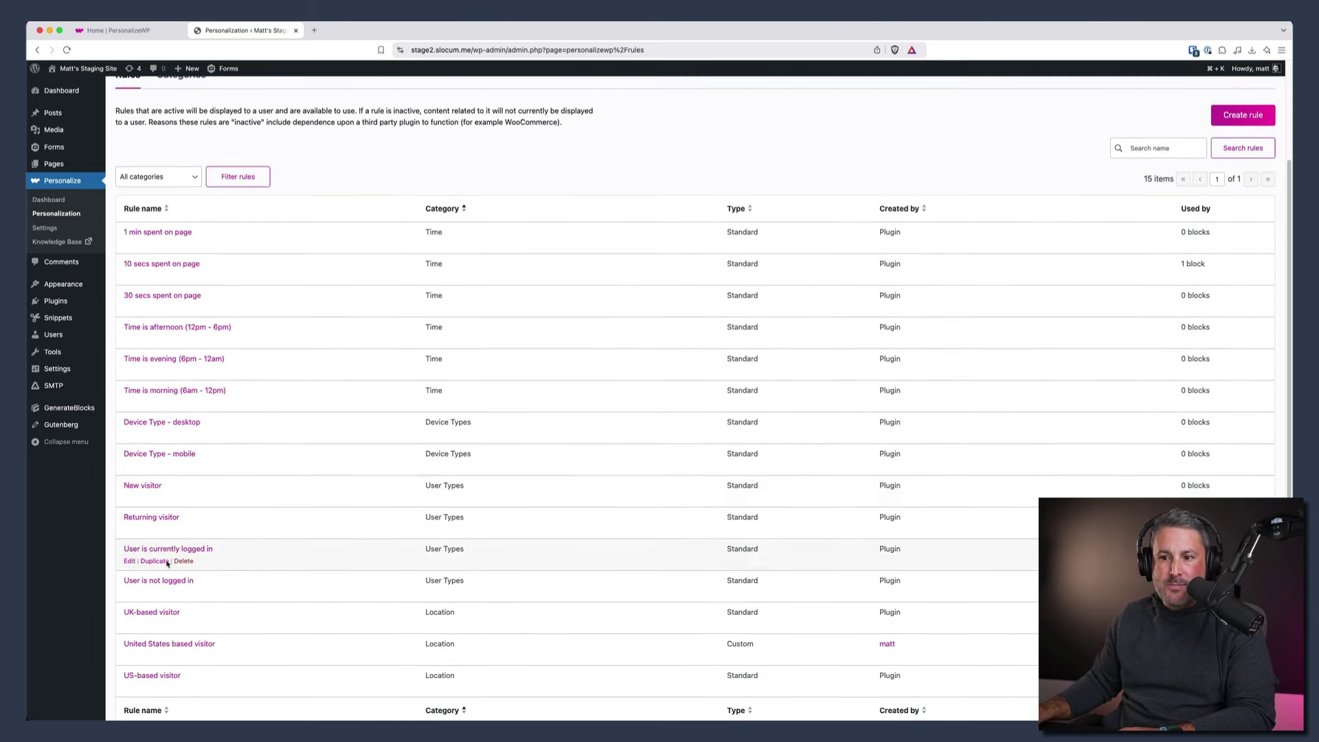
{"action": "scroll", "coordinate": [185, 546], "scroll_direction": "down", "scroll_amount": 3}
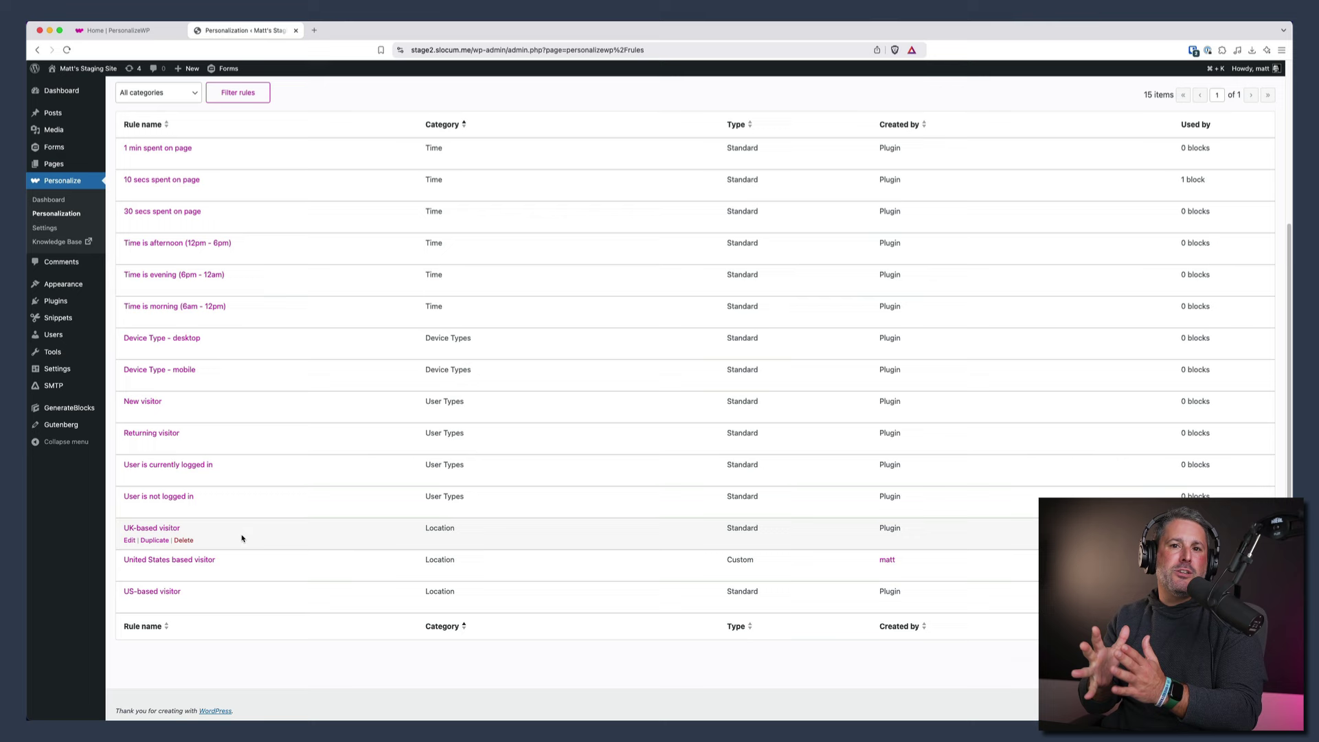
{"action": "scroll", "coordinate": [247, 411], "scroll_direction": "up", "scroll_amount": 3}
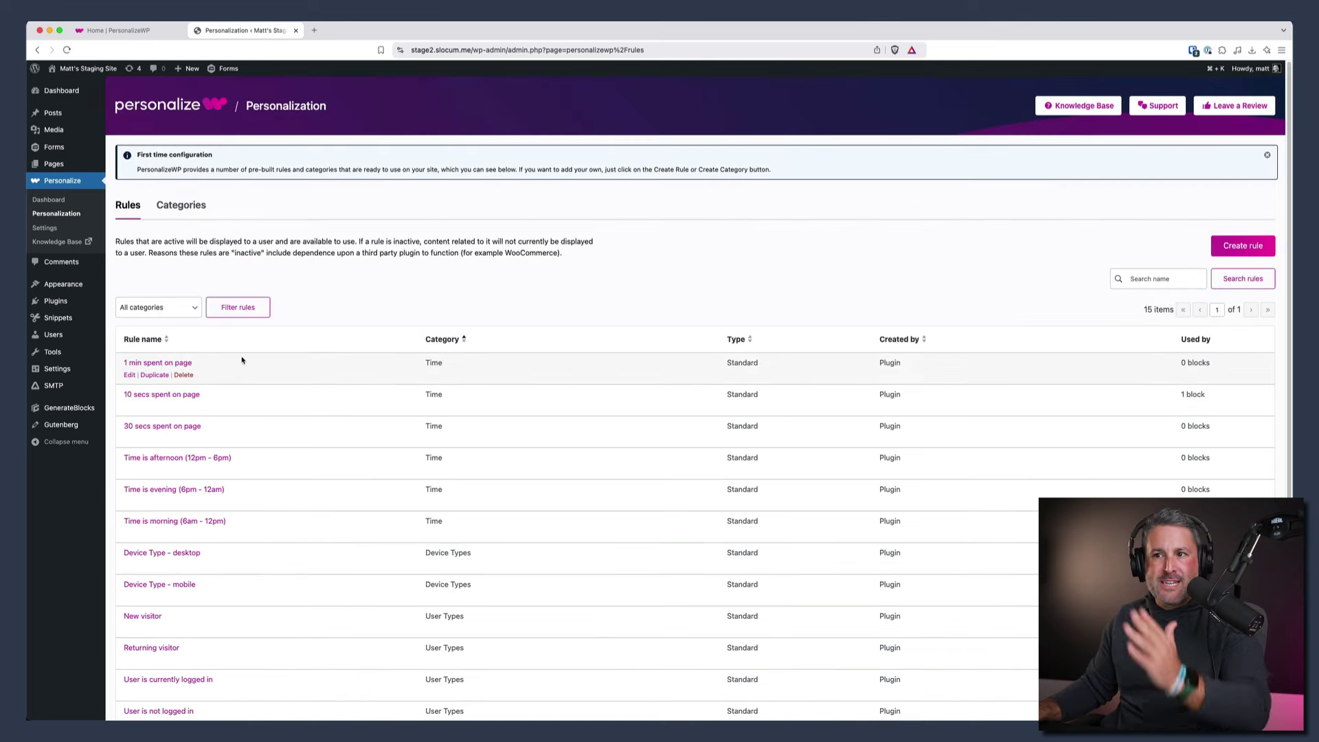
- Look over the rule Categories tab, then return to the Rules list
{"action": "left_click", "coordinate": [184, 208]}
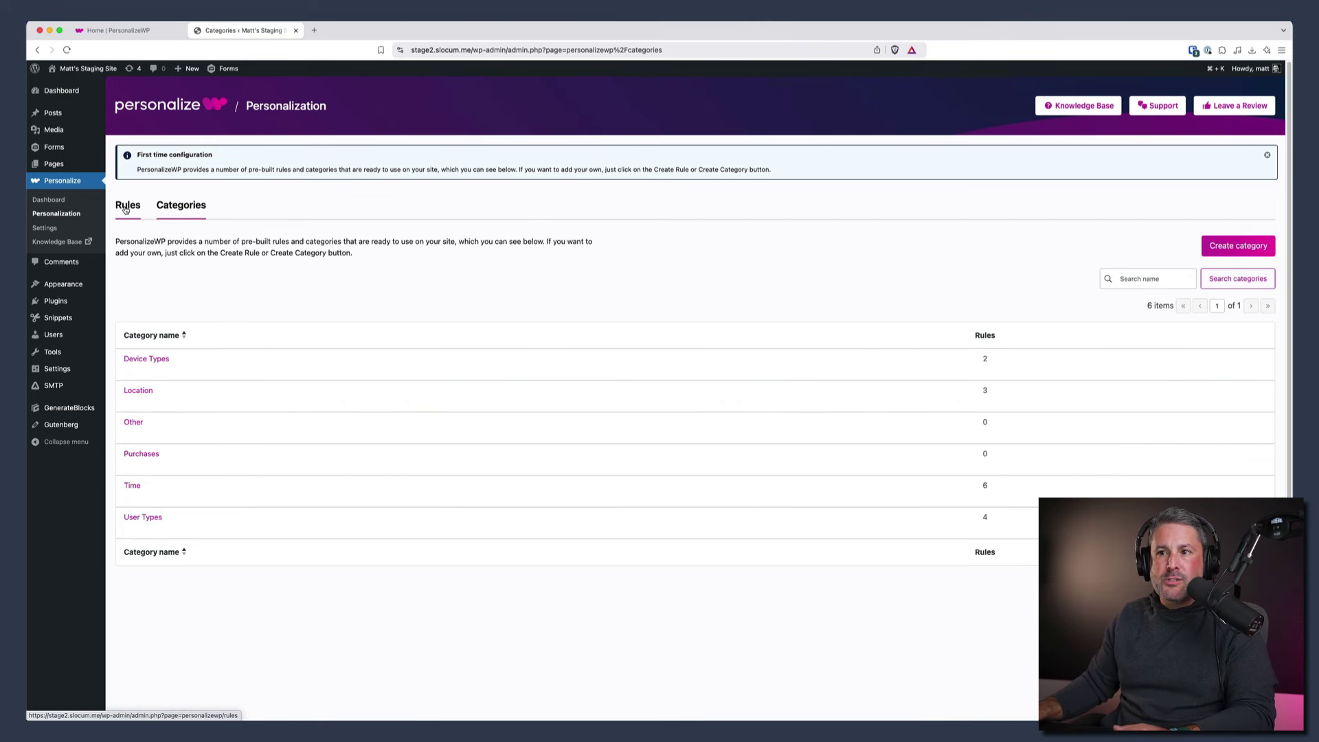
{"action": "left_click", "coordinate": [126, 210]}
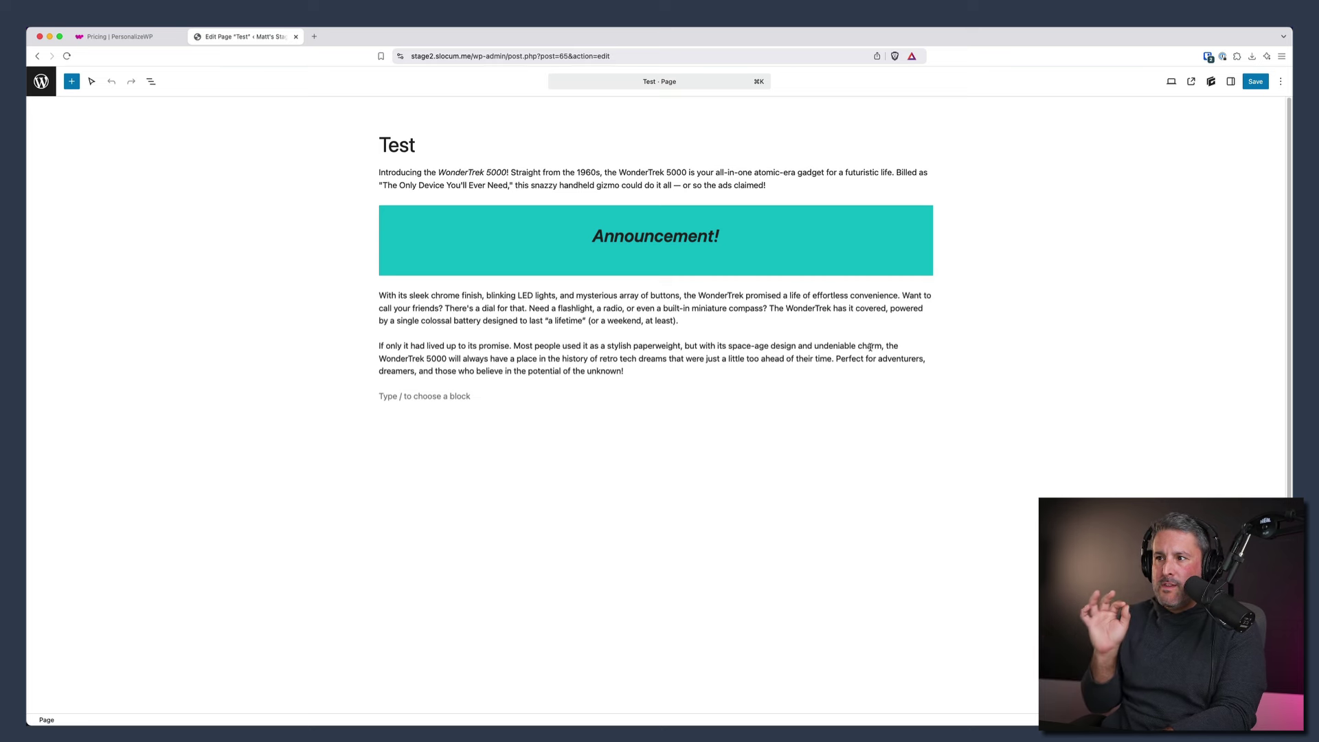
- Select the Announcement group block in List View and show its Personalize settings panel
{"action": "left_click", "coordinate": [151, 82]}
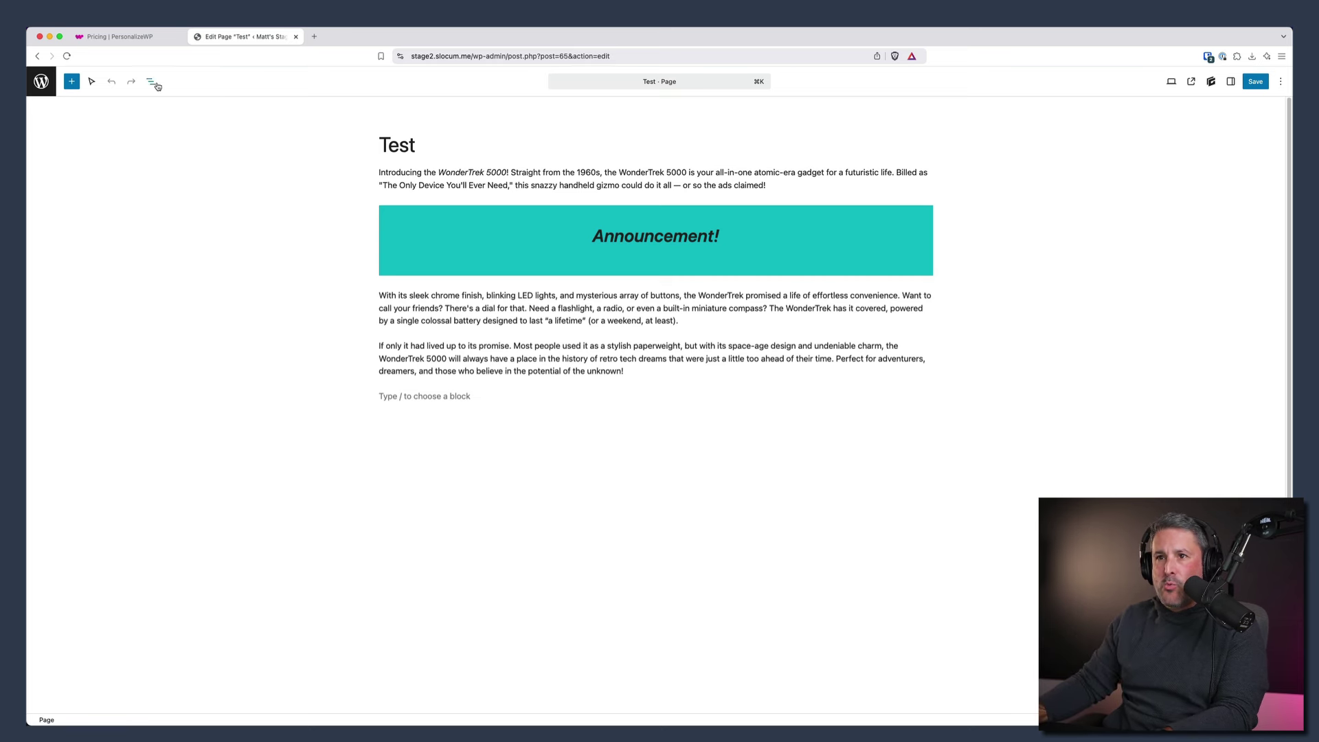
{"action": "left_click", "coordinate": [82, 148]}
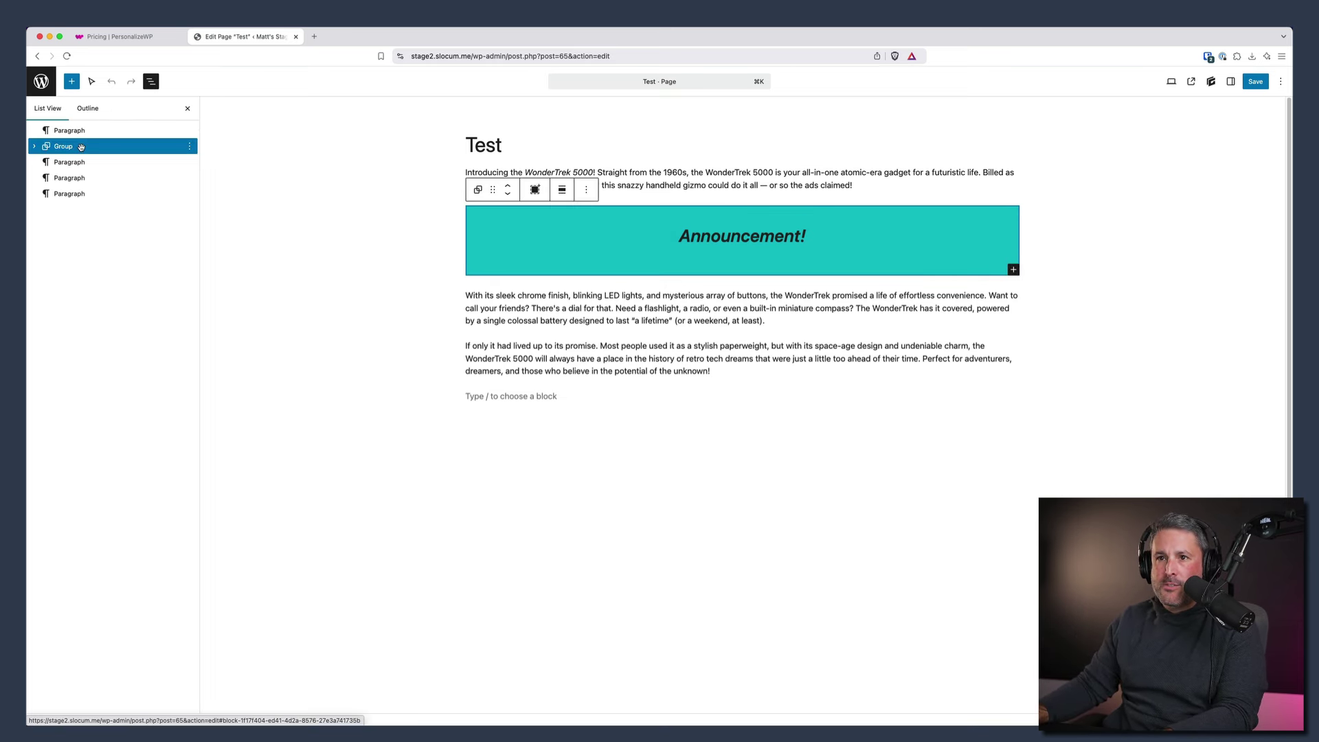
{"action": "left_click", "coordinate": [1231, 81]}
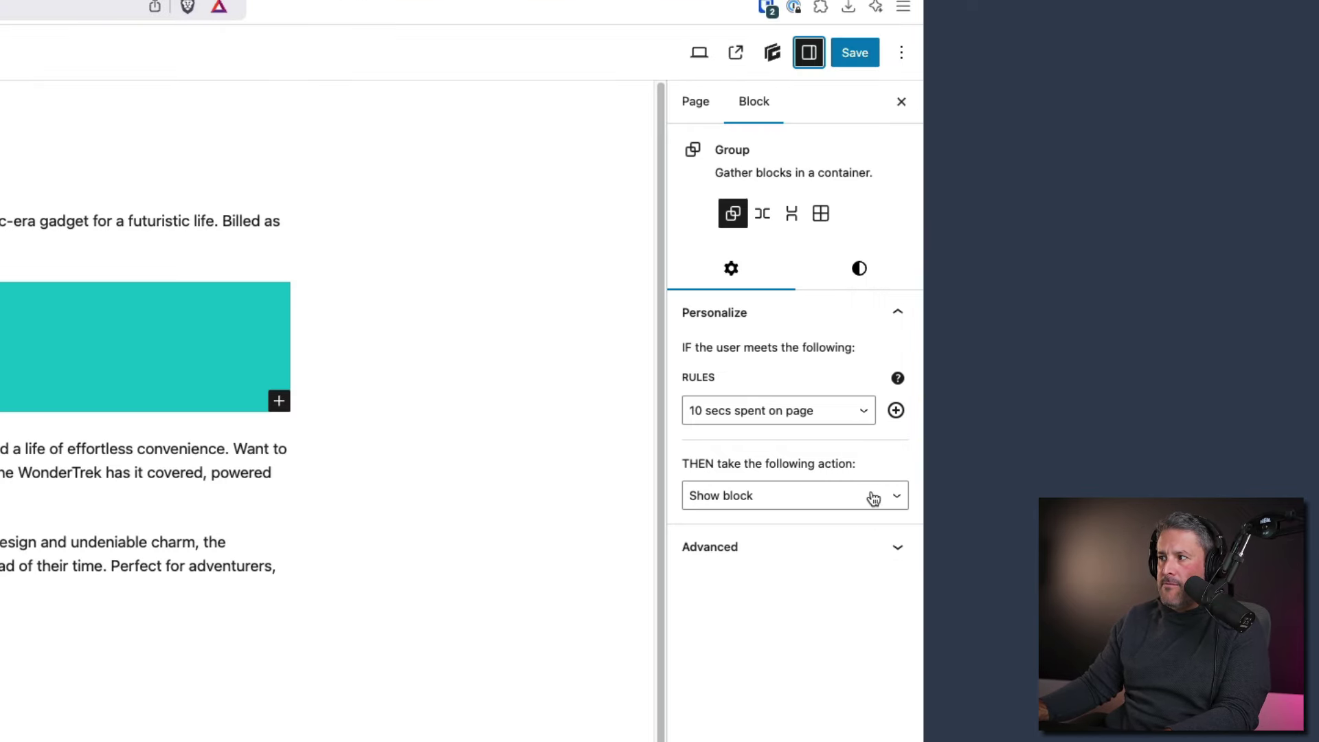
- Keep the block action on Show block, then add and remove a second rule condition
{"action": "left_click", "coordinate": [881, 497]}
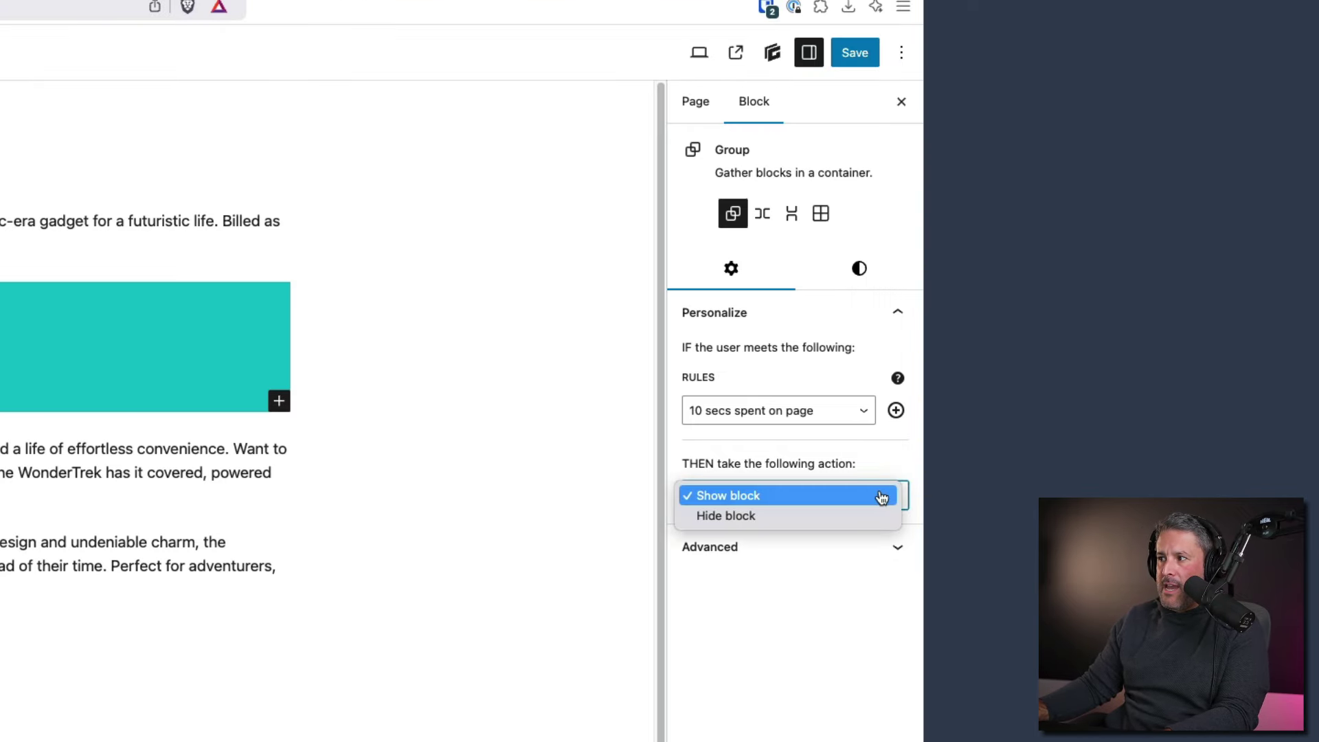
{"action": "left_click", "coordinate": [860, 502]}
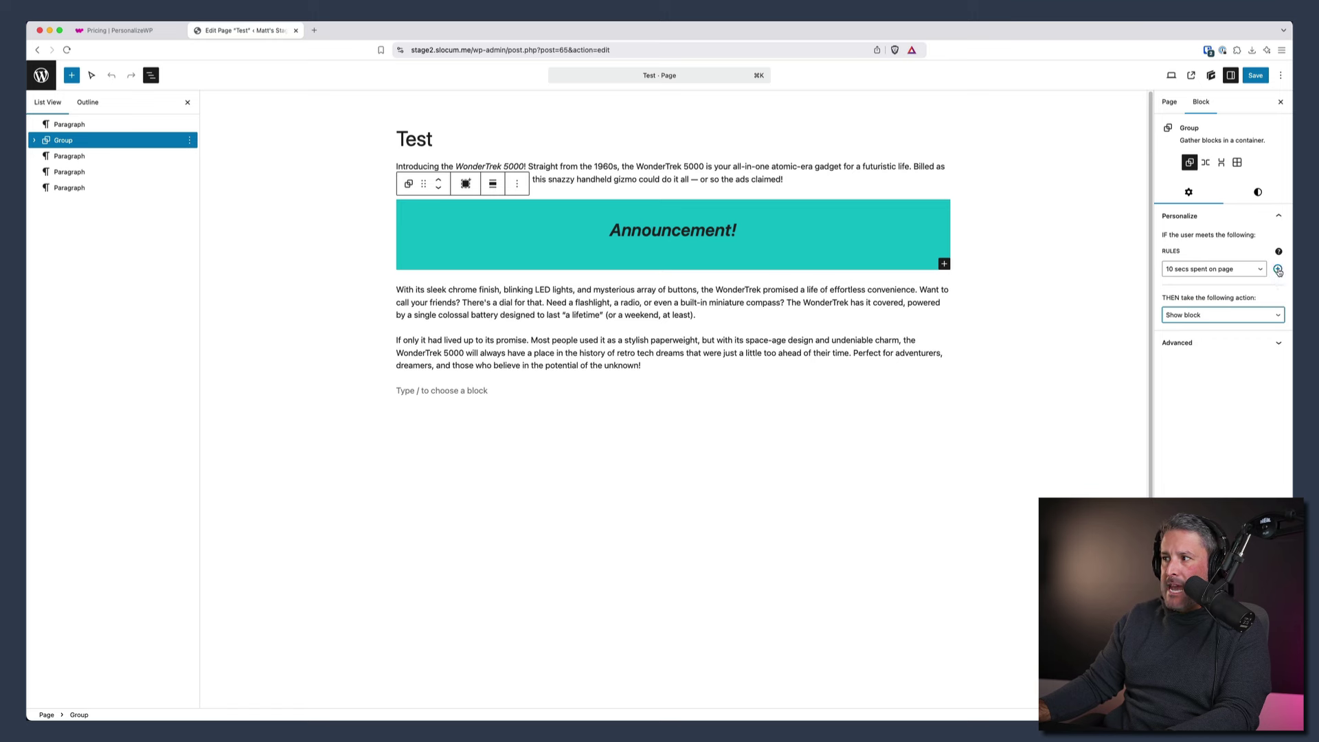
{"action": "left_click", "coordinate": [1278, 271]}
{"action": "left_click", "coordinate": [1260, 292]}
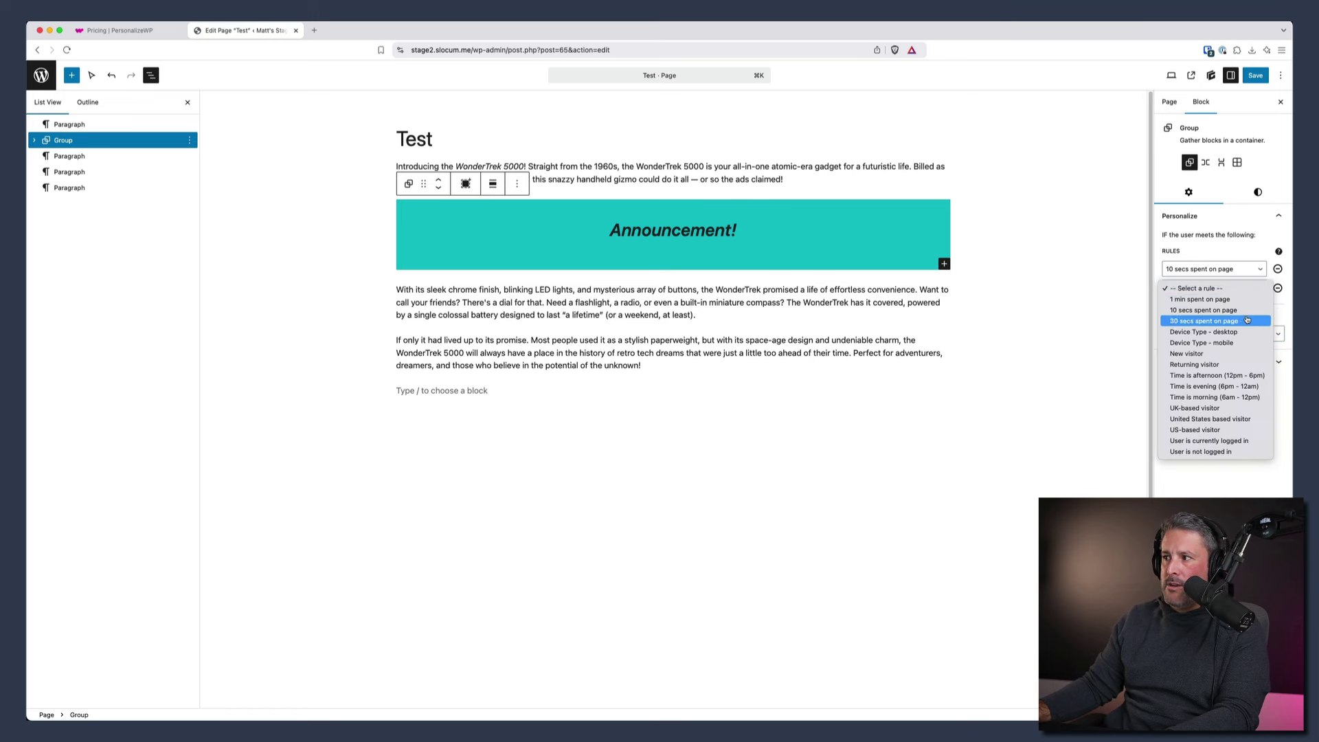
{"action": "left_click", "coordinate": [1278, 288]}
{"action": "left_click", "coordinate": [1278, 288]}
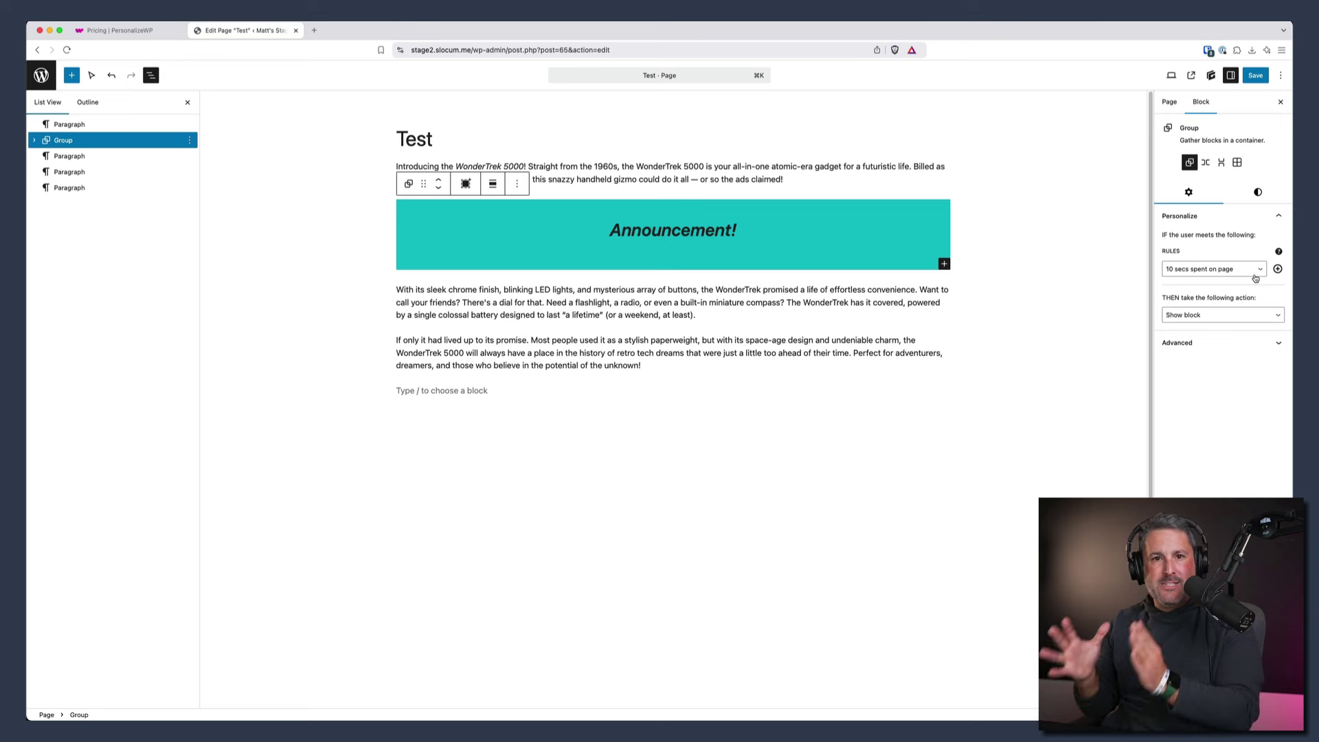
- Save the Test page and view it live
{"action": "left_click", "coordinate": [1254, 75]}
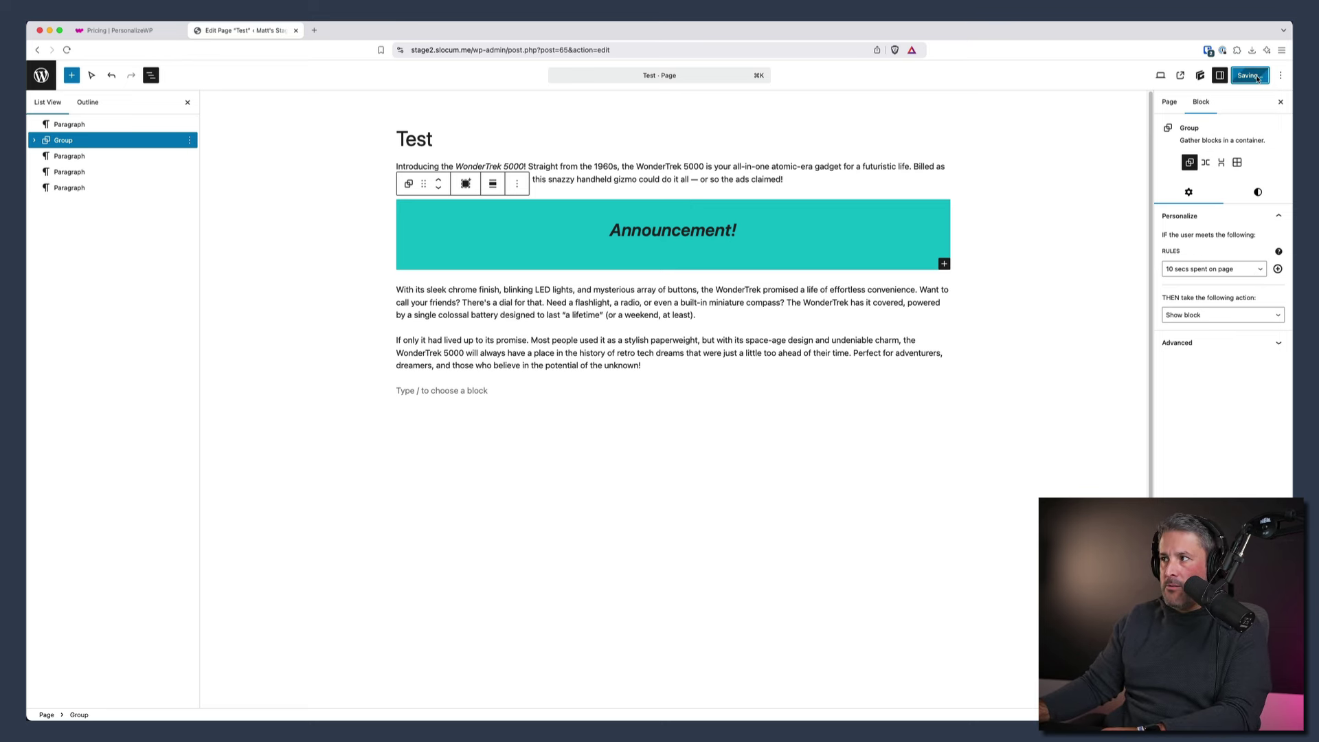
{"action": "left_click", "coordinate": [1191, 76]}
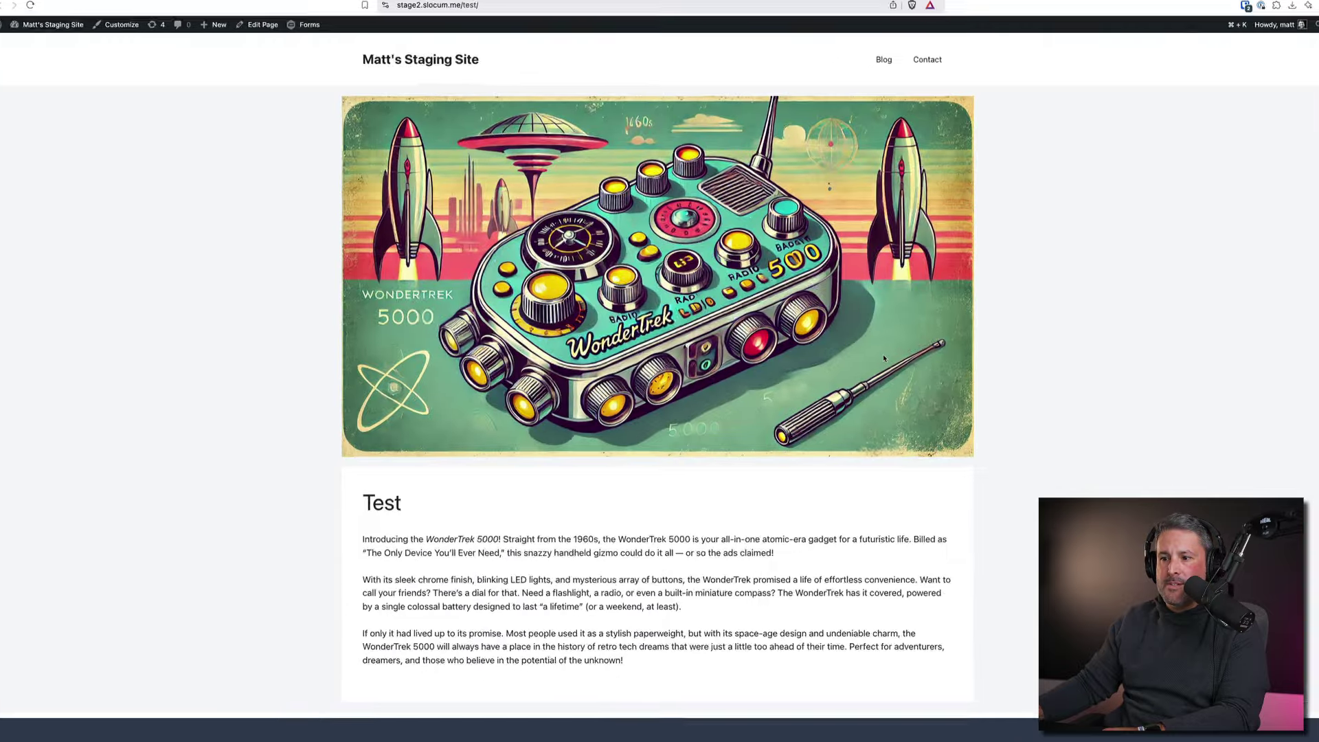
{"action": "scroll", "coordinate": [886, 404], "scroll_direction": "down", "scroll_amount": 1}
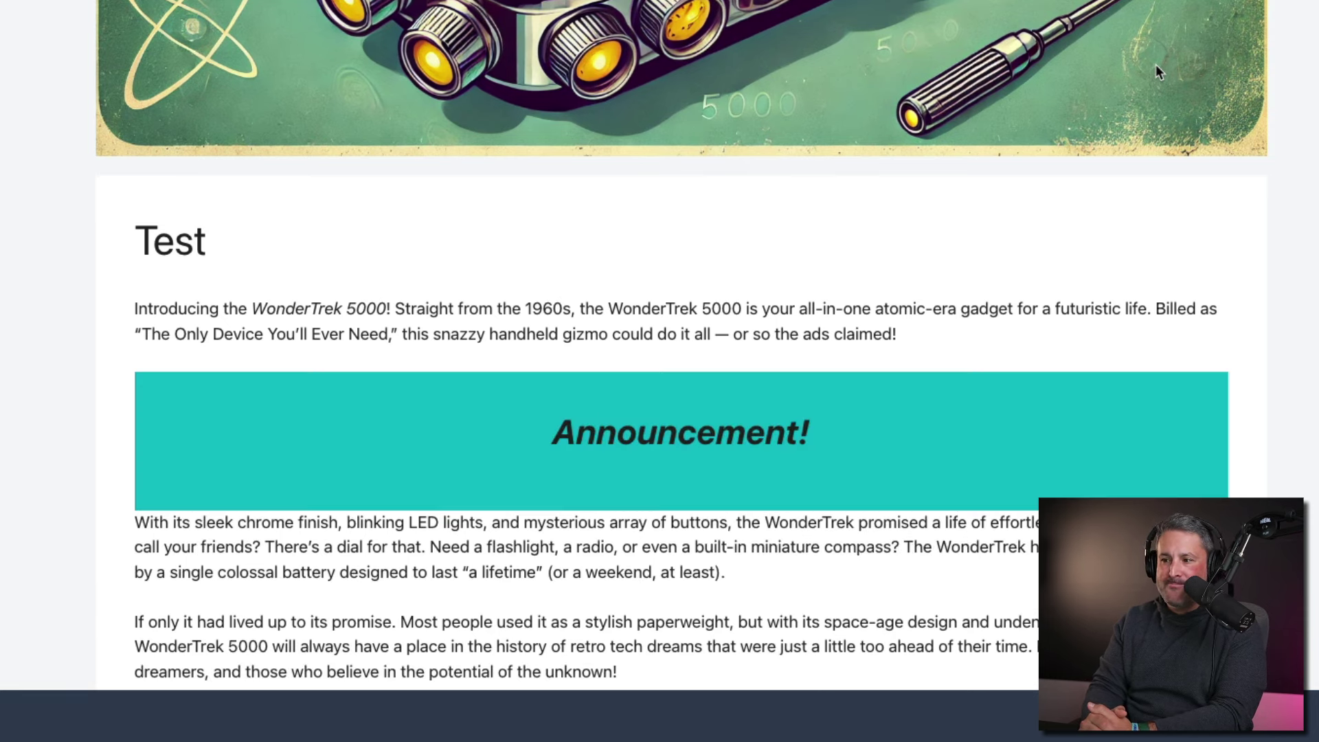
- Wait for the teal Announcement banner on the live Test page, then return to its editor
{"action": "scroll", "coordinate": [683, 297], "scroll_direction": "down", "scroll_amount": 3}
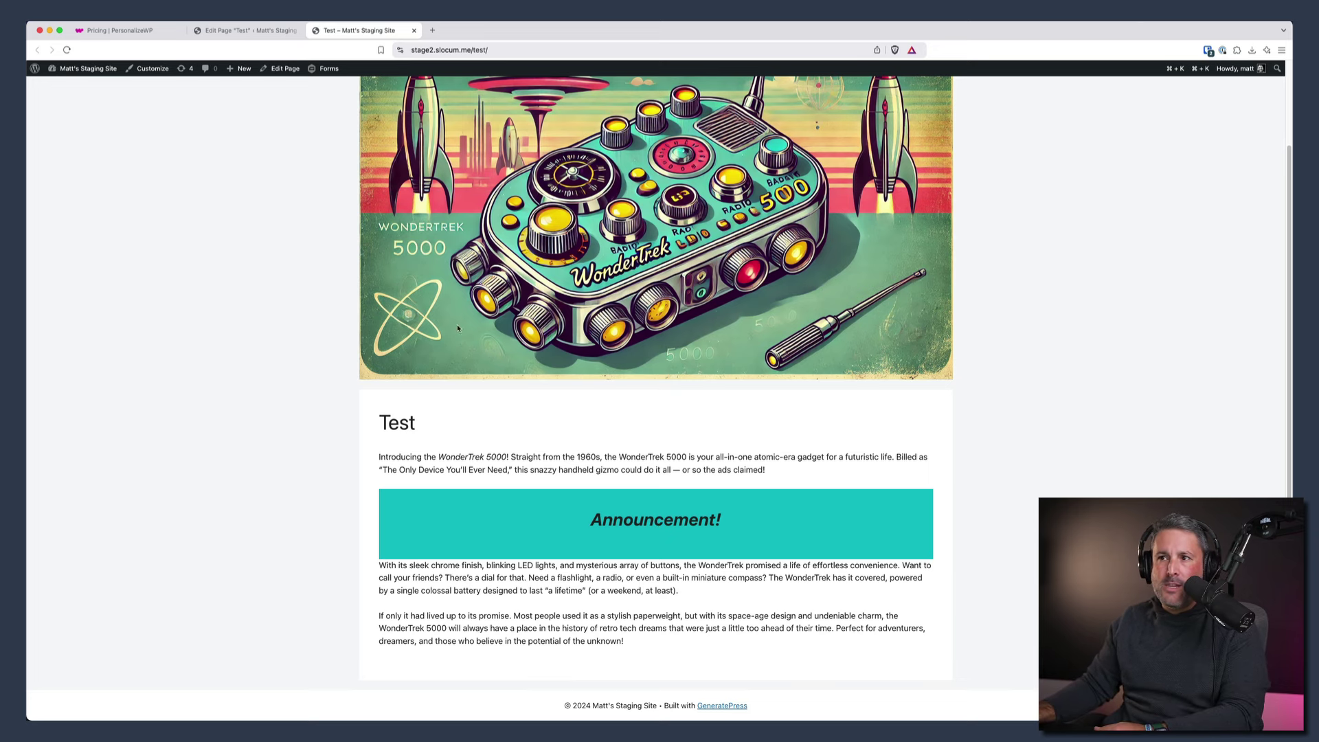
{"action": "left_click", "coordinate": [284, 69]}
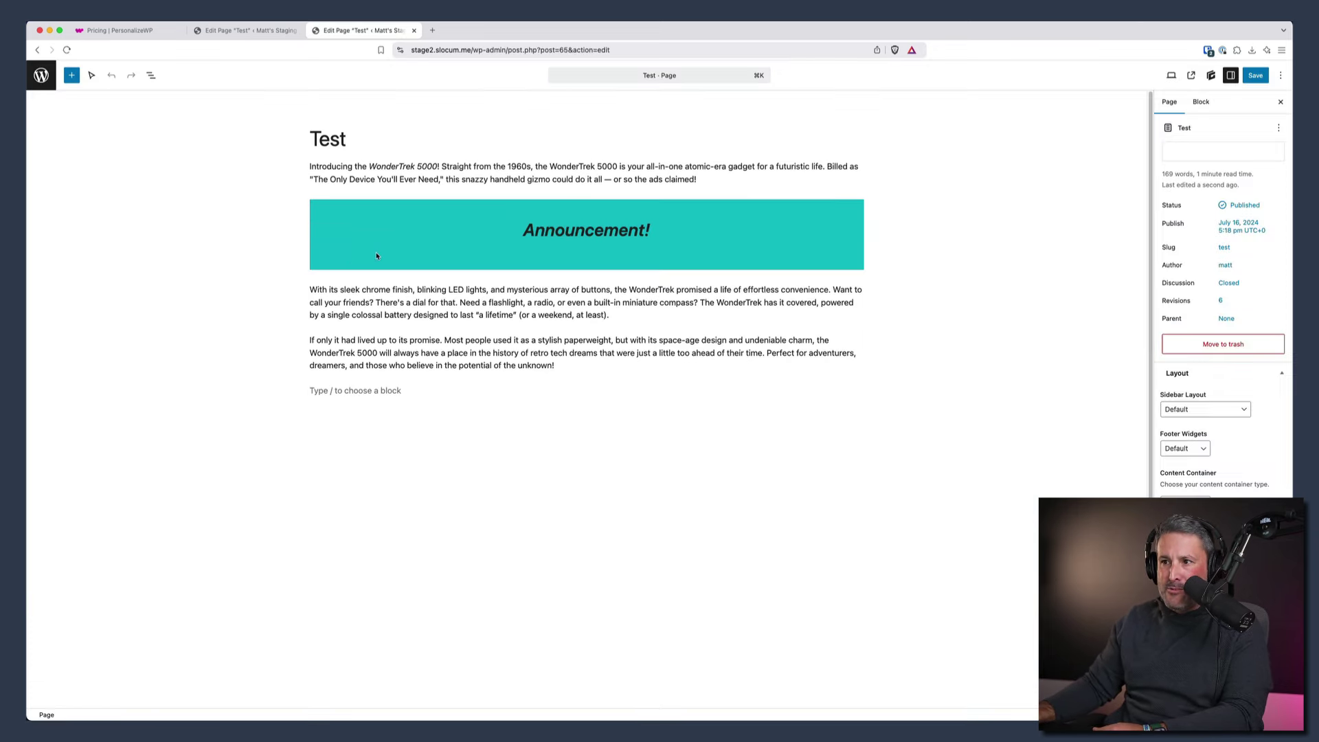
- Rename the Announcement group block in List View to 'Promo Block PersonalizeWP'
{"action": "left_click", "coordinate": [151, 75]}
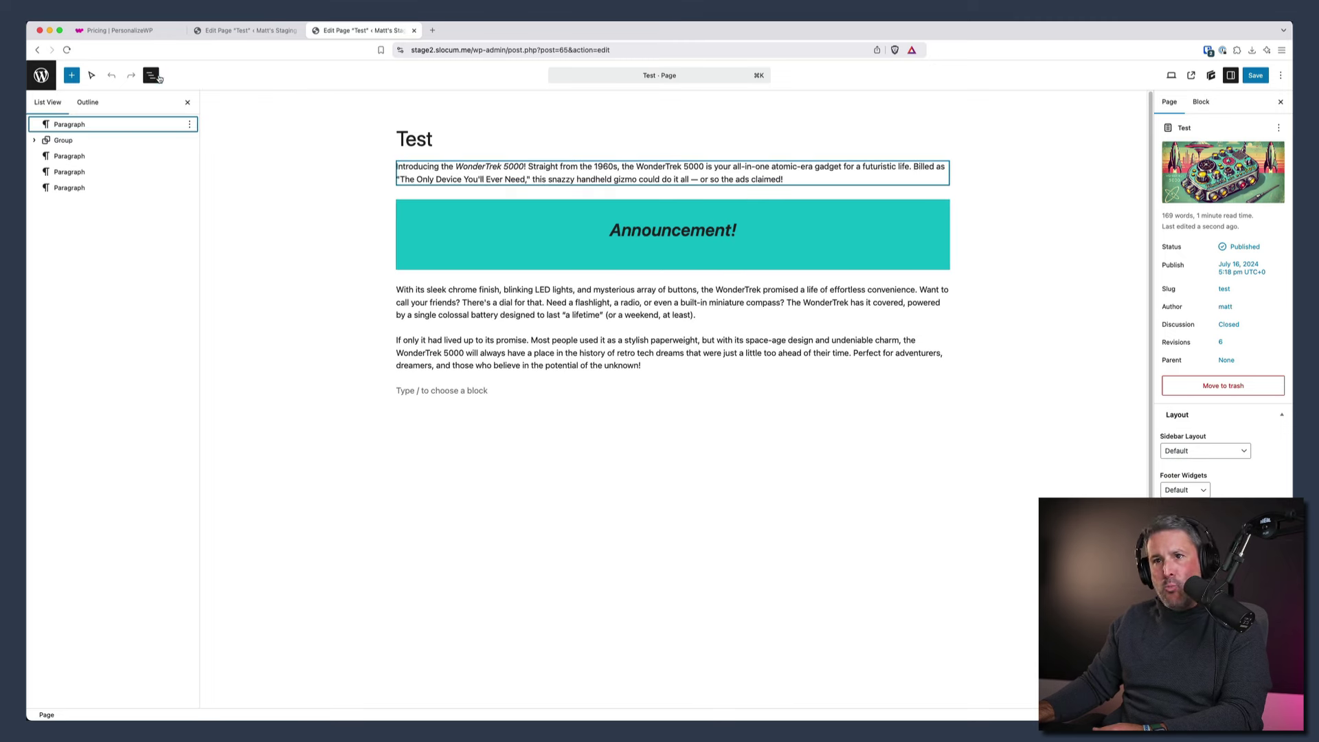
{"action": "left_click", "coordinate": [128, 141]}
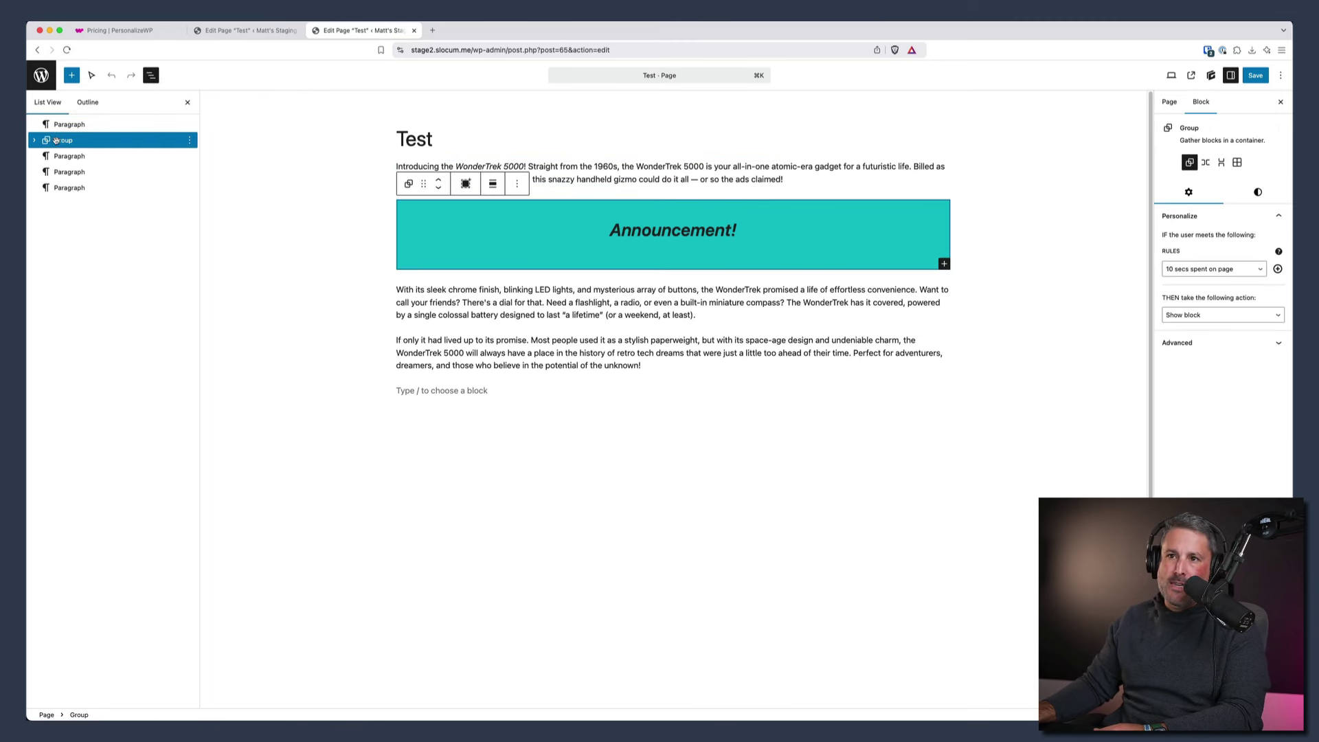
{"action": "left_click", "coordinate": [34, 140]}
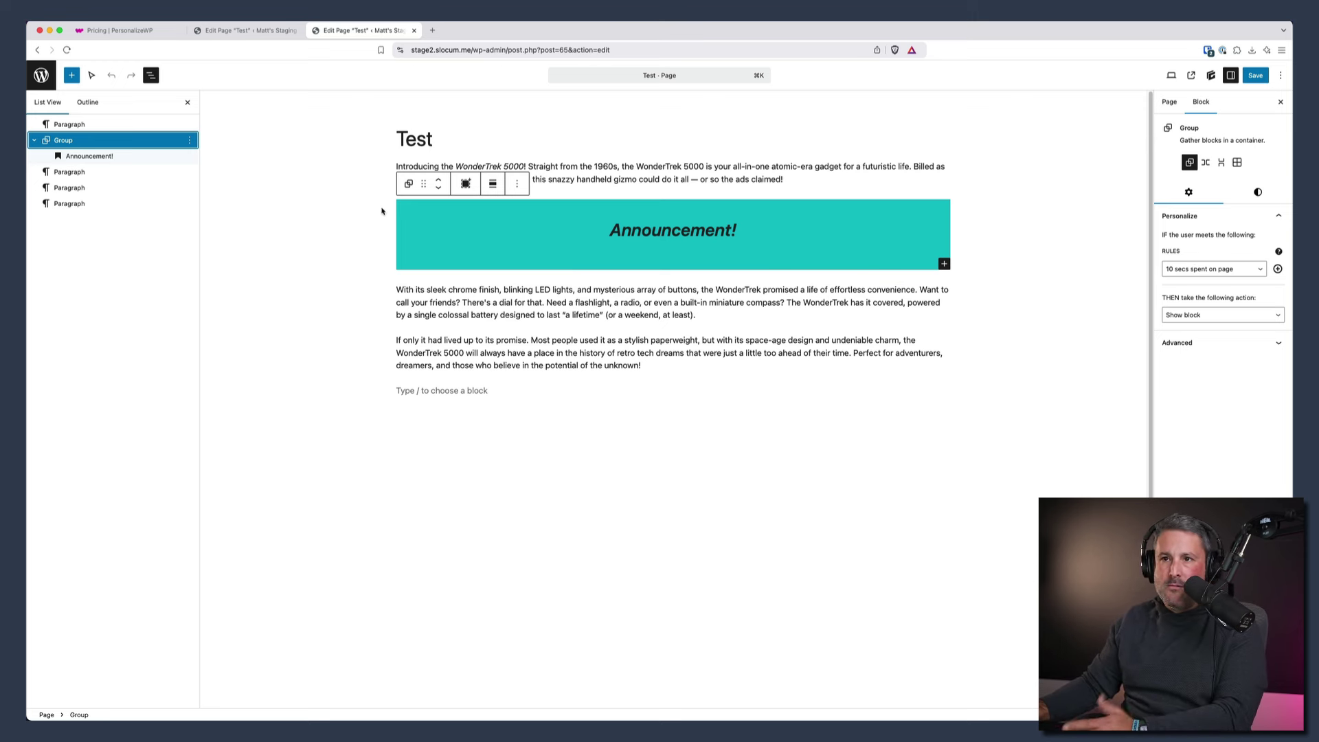
{"action": "left_click", "coordinate": [189, 141]}
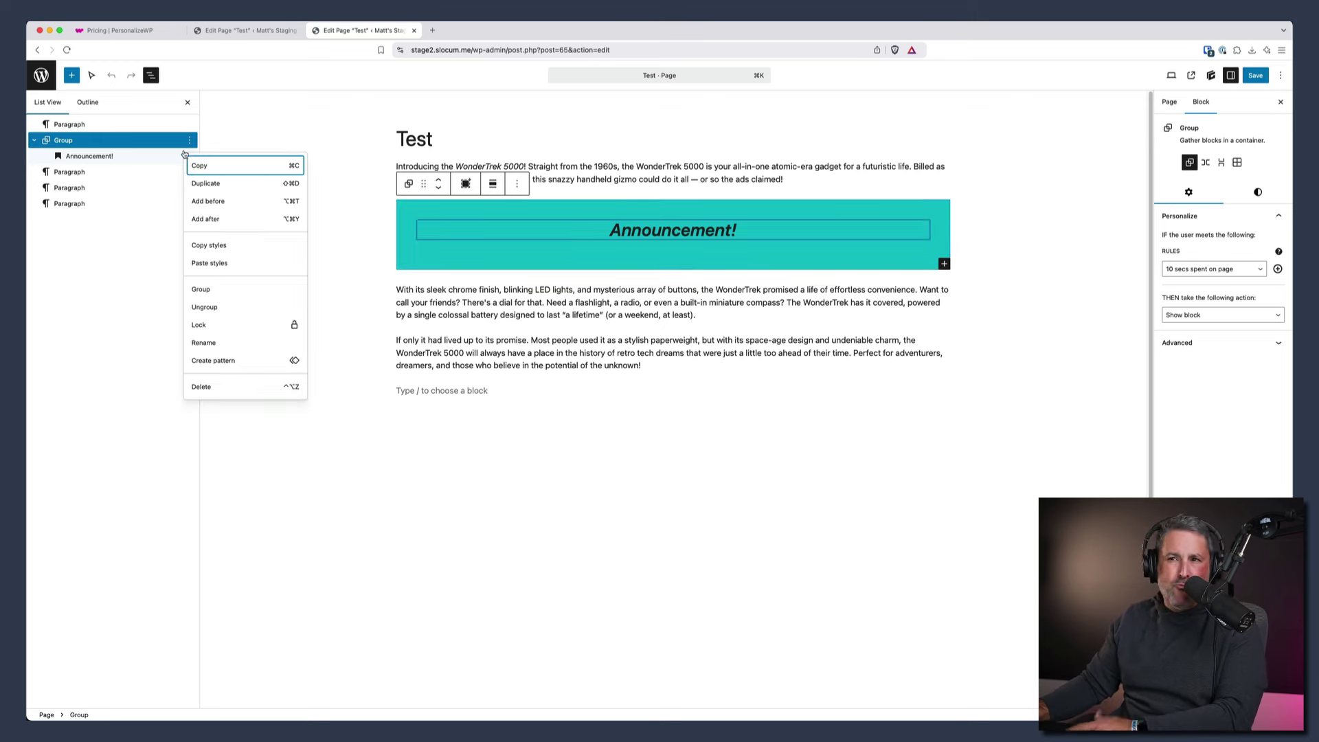
{"action": "left_click", "coordinate": [204, 342]}
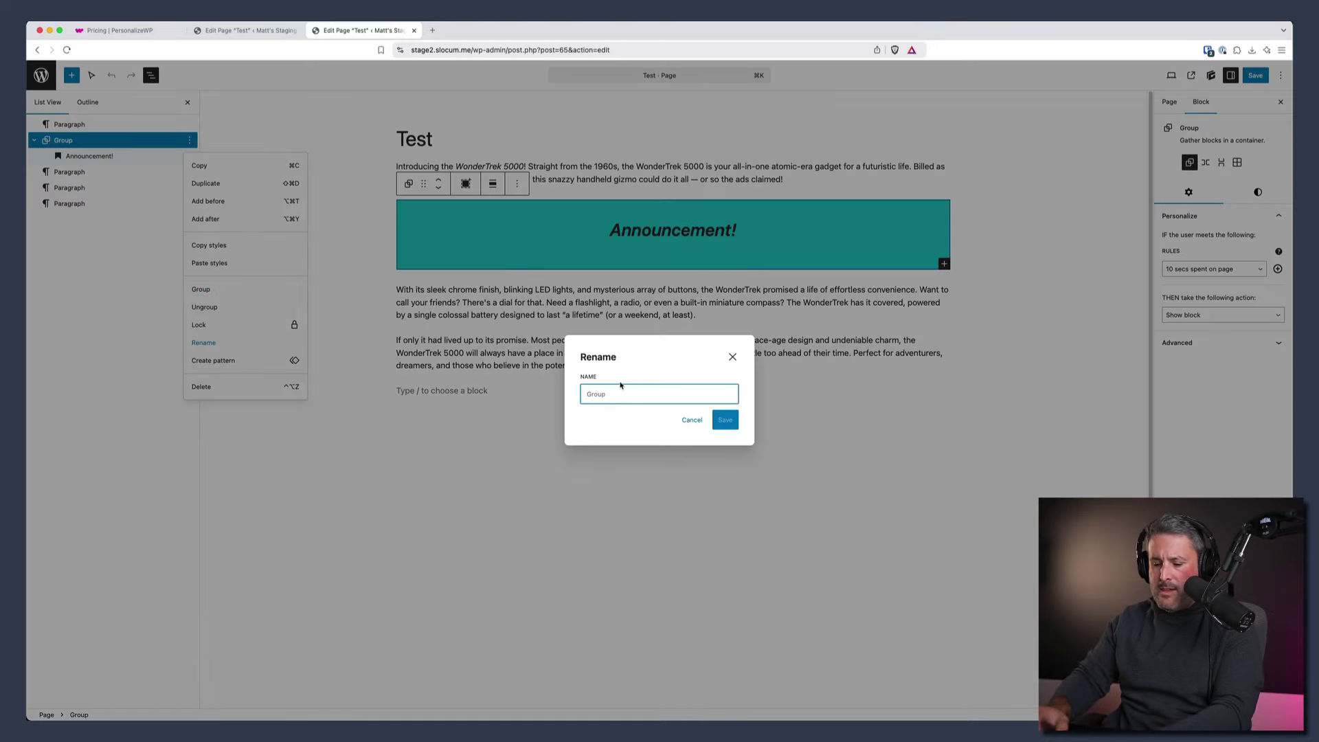
{"action": "type", "text": "Promo B"}
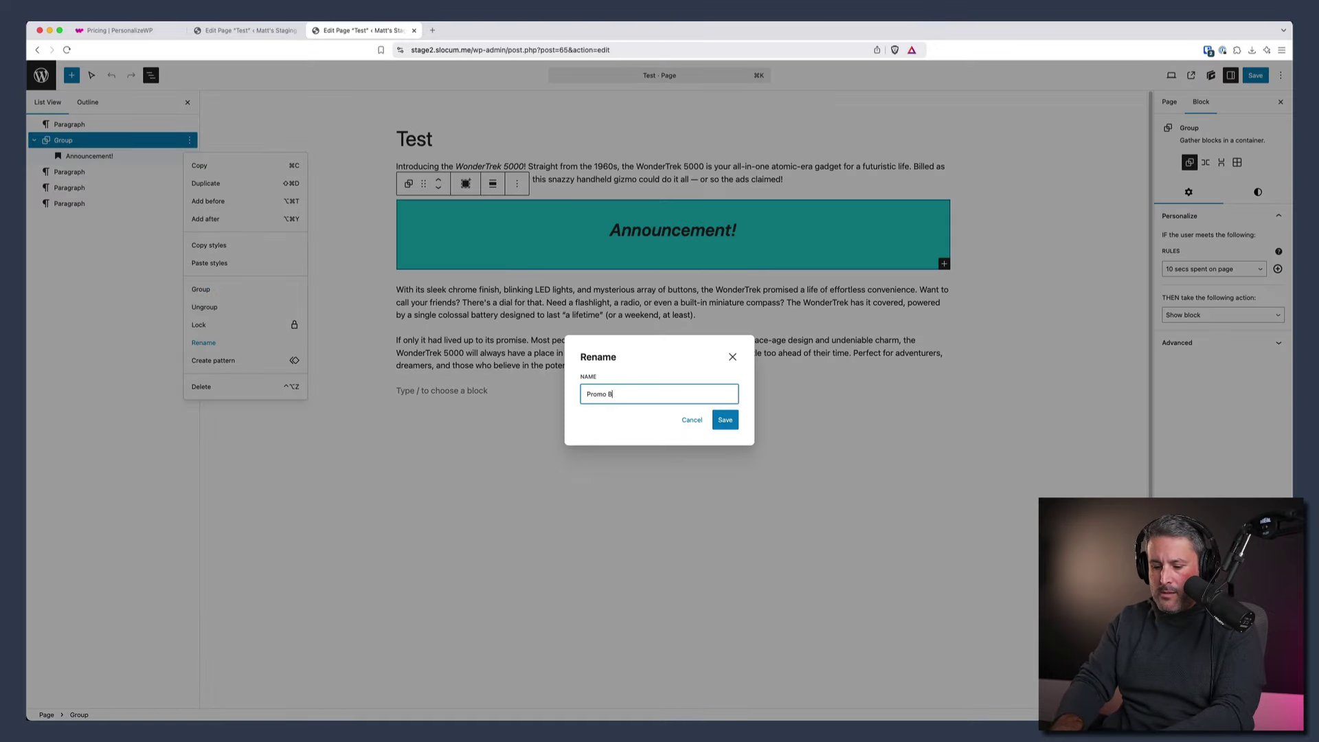
{"action": "type", "text": "lock Personalize"}
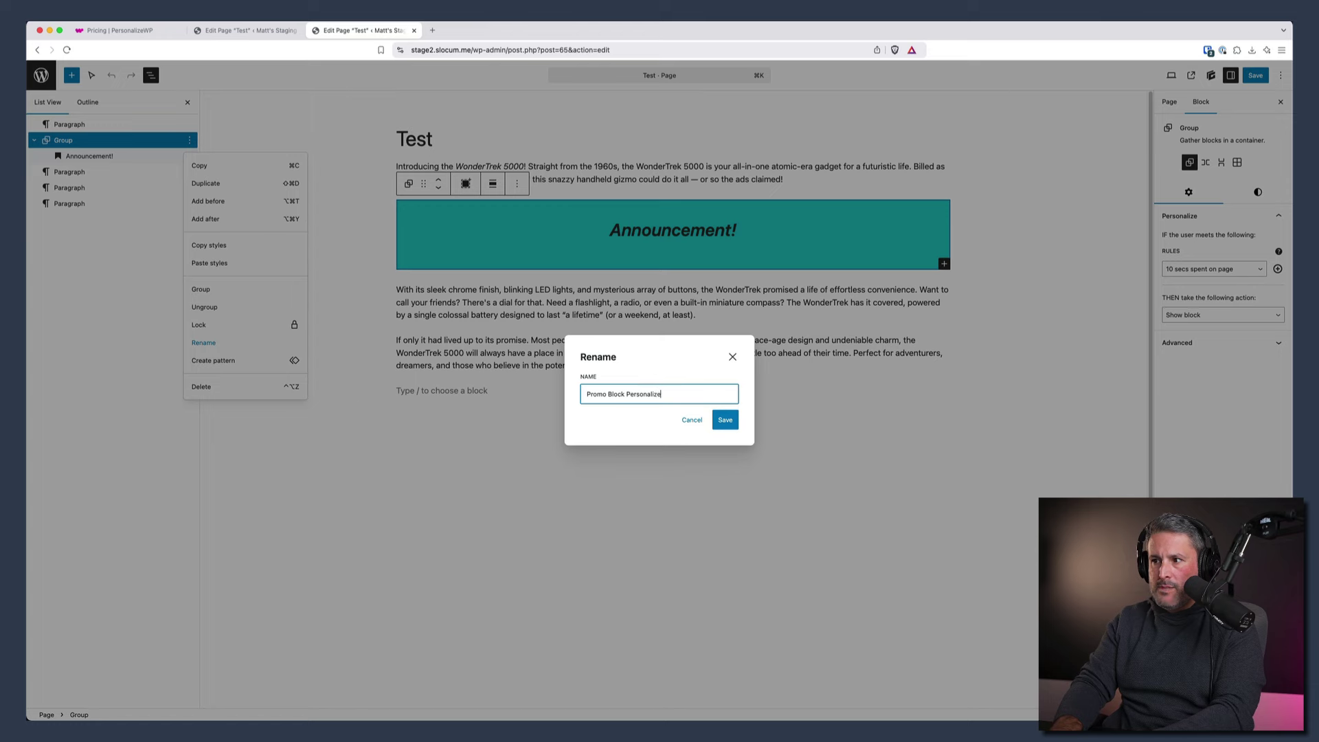
{"action": "type", "text": "WP"}
{"action": "key", "text": "Return"}
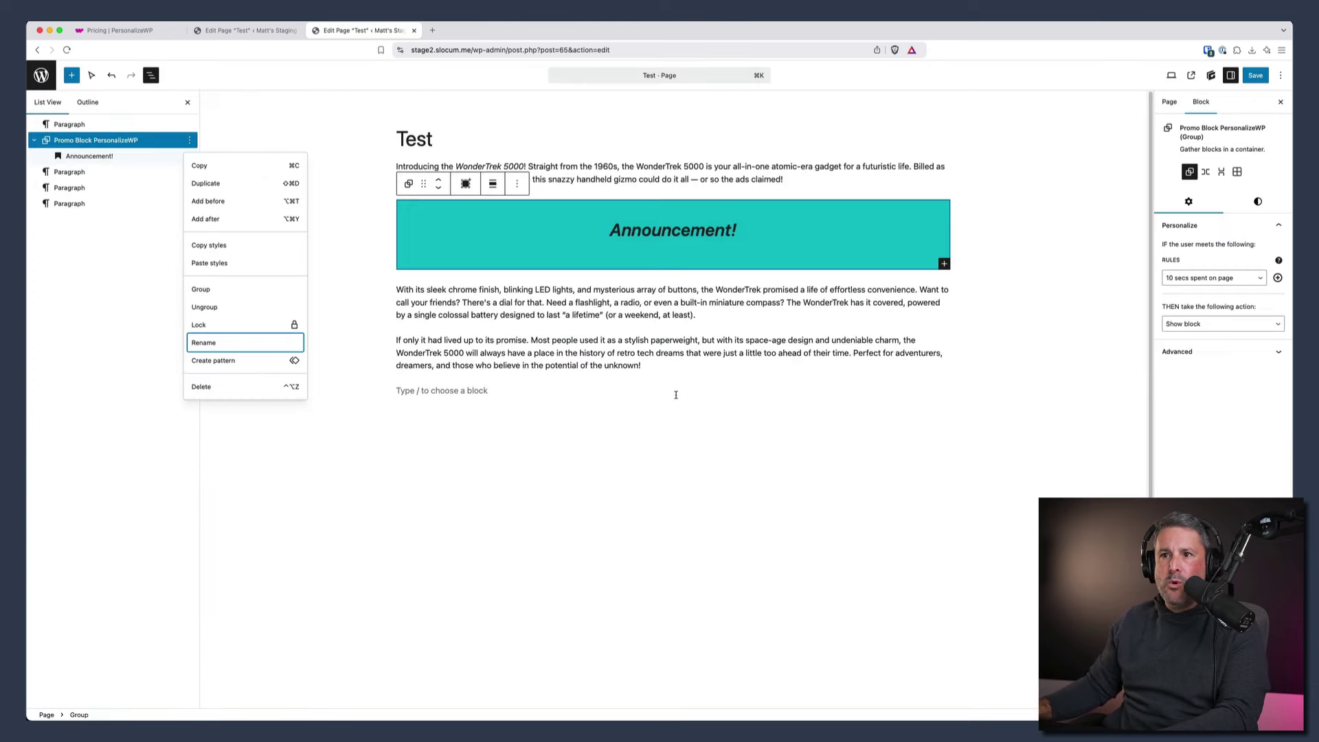
{"action": "left_click", "coordinate": [626, 444]}
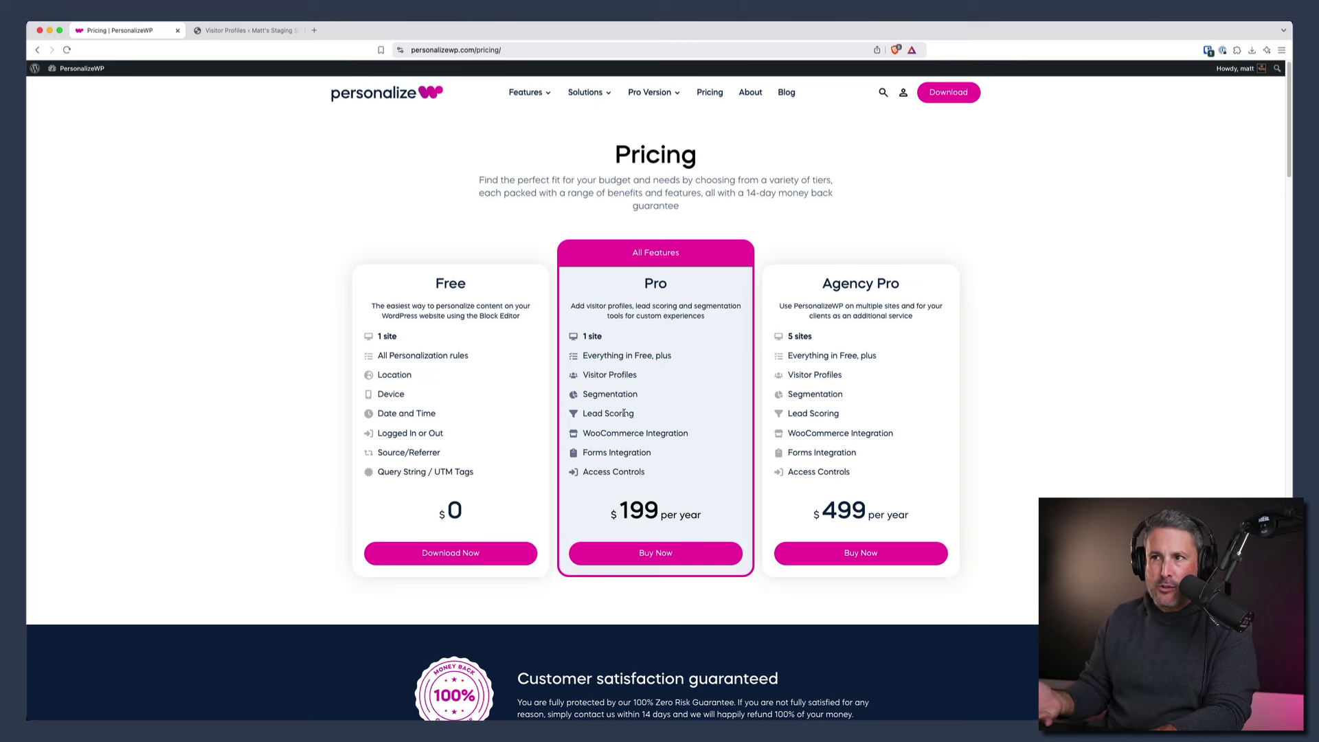
- Open the identified visitor's profile (lead score 31) and scroll through its 42 activity items
{"action": "left_click", "coordinate": [268, 31]}
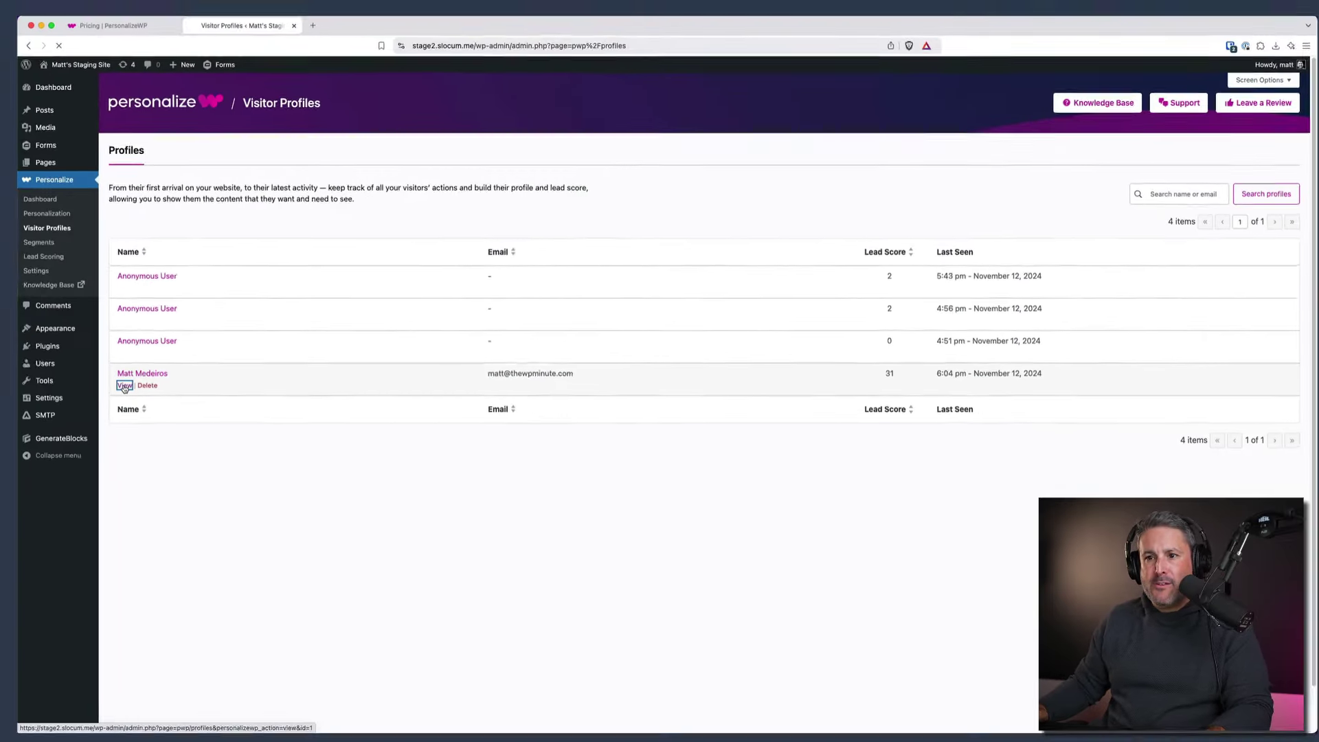
{"action": "left_click", "coordinate": [37, 448]}
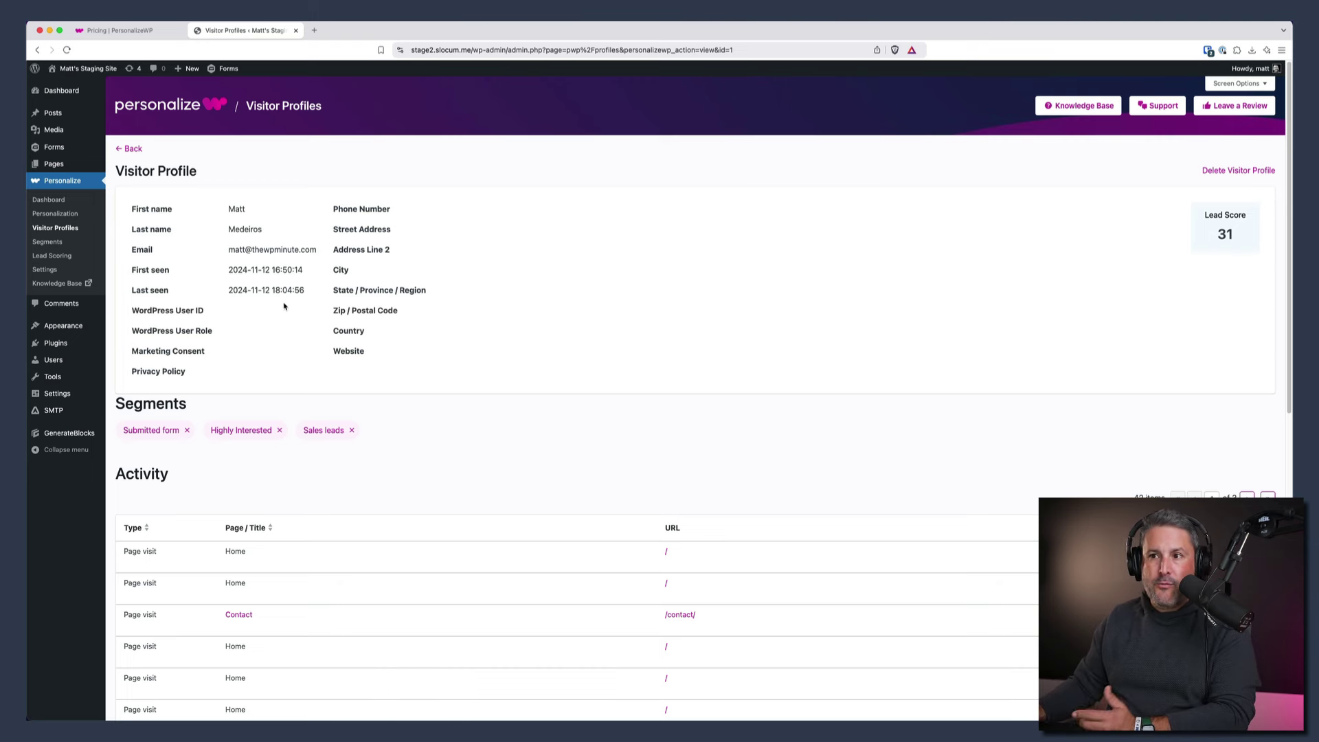
{"action": "scroll", "coordinate": [261, 460], "scroll_direction": "down", "scroll_amount": 2}
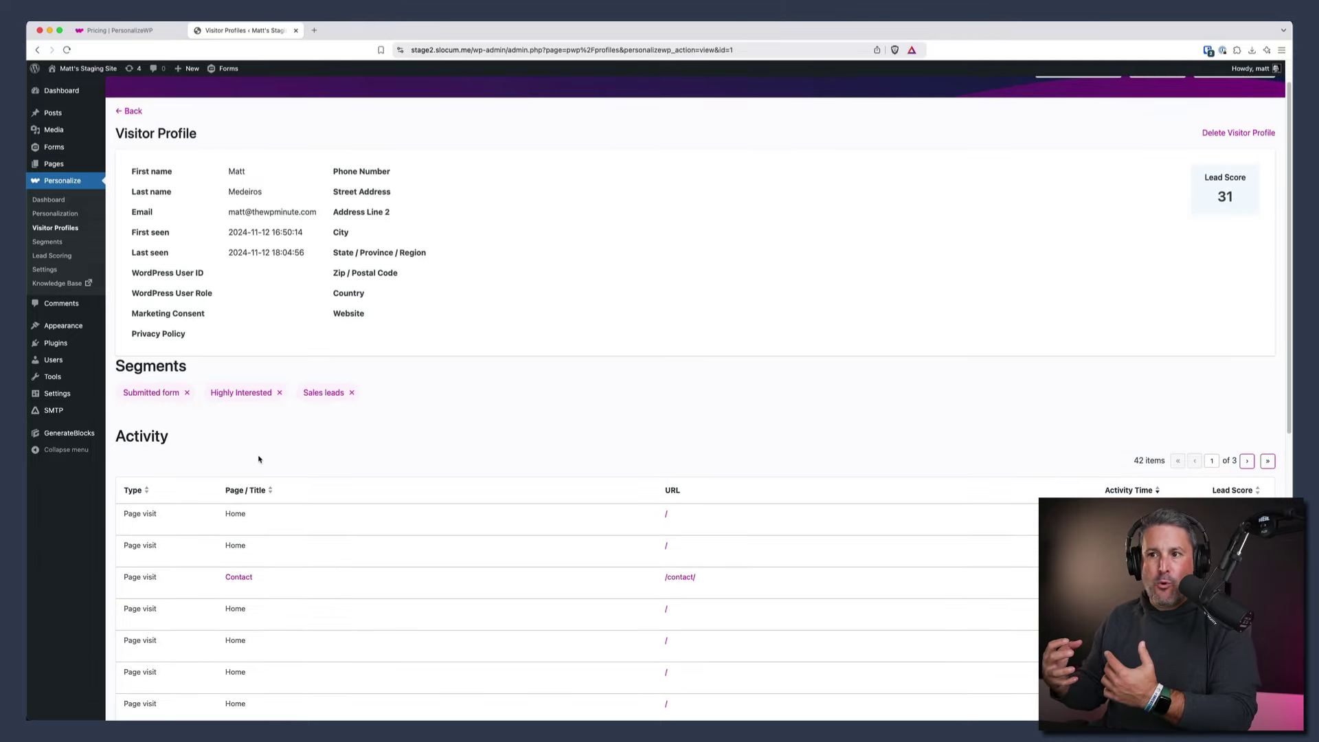
{"action": "scroll", "coordinate": [294, 480], "scroll_direction": "down", "scroll_amount": 5}
{"action": "scroll", "coordinate": [460, 591], "scroll_direction": "down", "scroll_amount": 5}
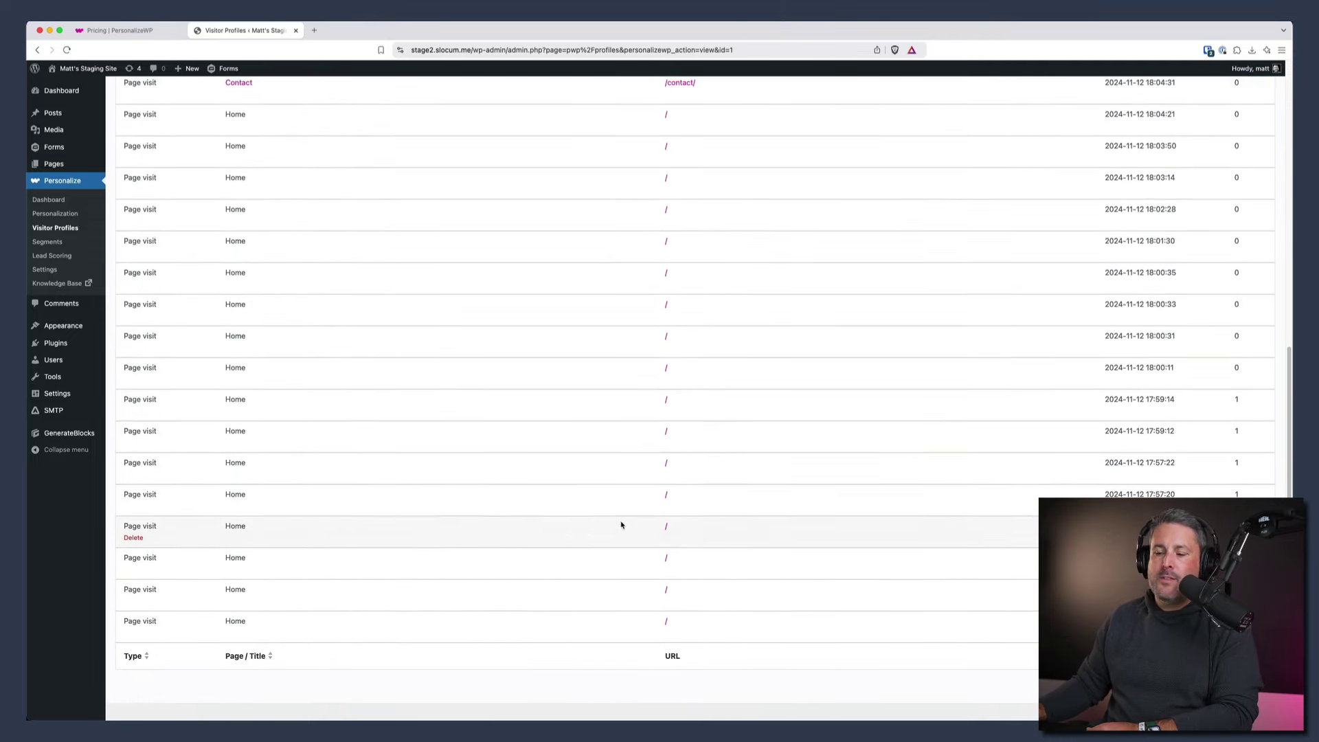
{"action": "scroll", "coordinate": [628, 374], "scroll_direction": "up", "scroll_amount": 5}
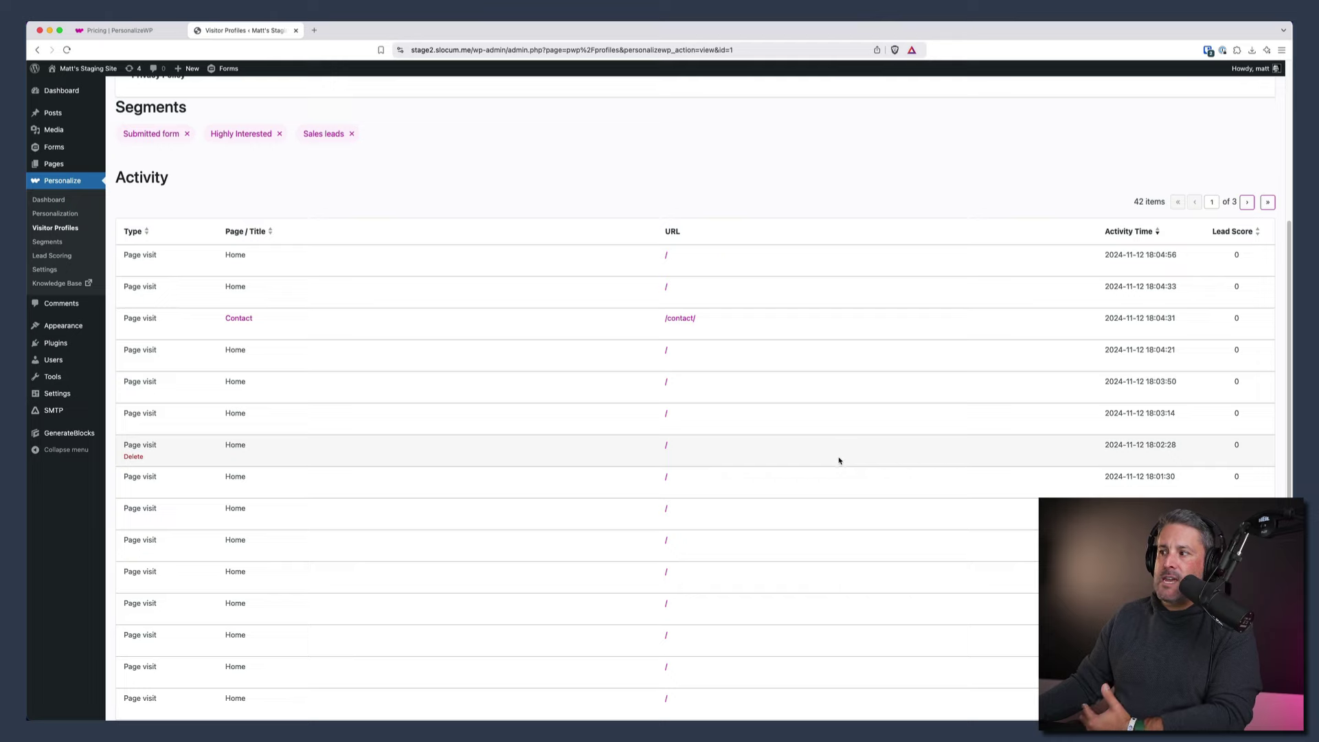
{"action": "scroll", "coordinate": [840, 459], "scroll_direction": "down", "scroll_amount": 4}
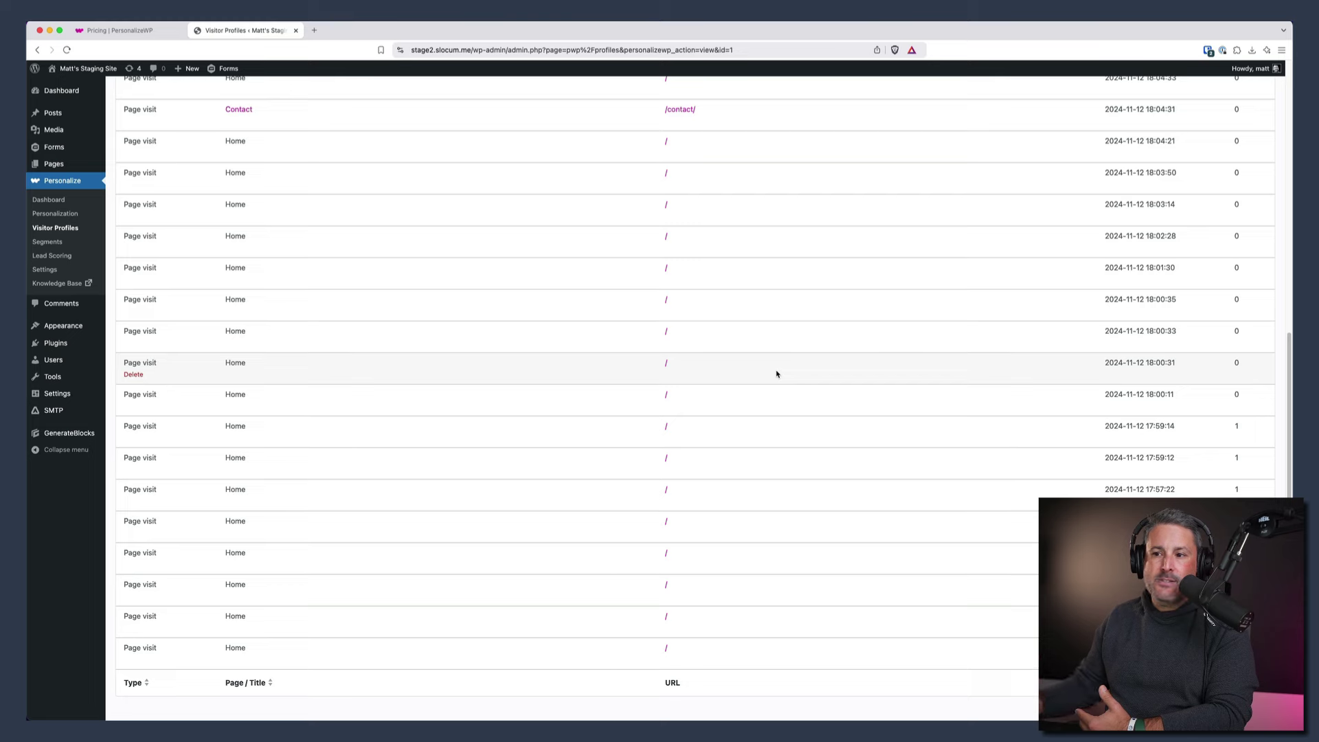
{"action": "scroll", "coordinate": [683, 433], "scroll_direction": "down", "scroll_amount": 2}
{"action": "scroll", "coordinate": [770, 501], "scroll_direction": "up", "scroll_amount": 15}
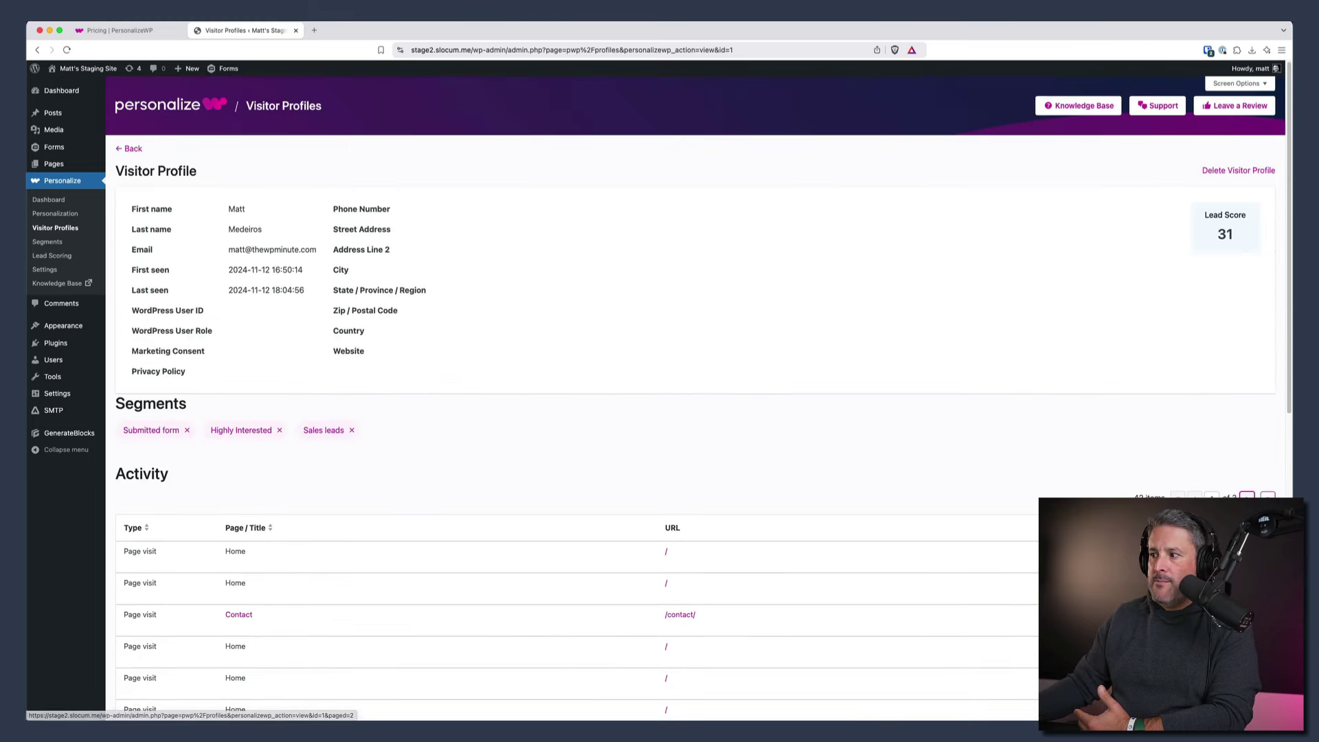
- Go to page 2 of the activity table to find the 5-point Simple Contact form submission
{"action": "left_click", "coordinate": [1248, 496]}
{"action": "scroll", "coordinate": [852, 536], "scroll_direction": "down", "scroll_amount": 3}
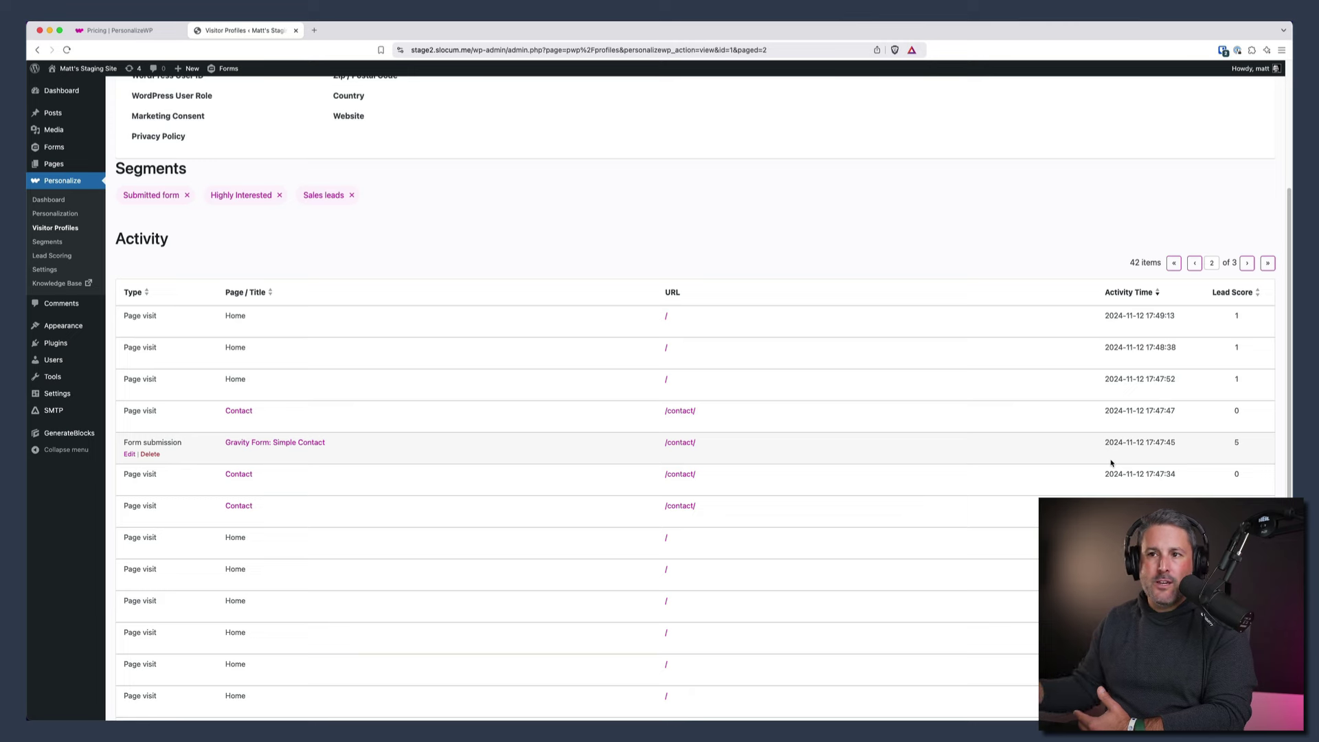
{"action": "scroll", "coordinate": [1073, 447], "scroll_direction": "up", "scroll_amount": 5}
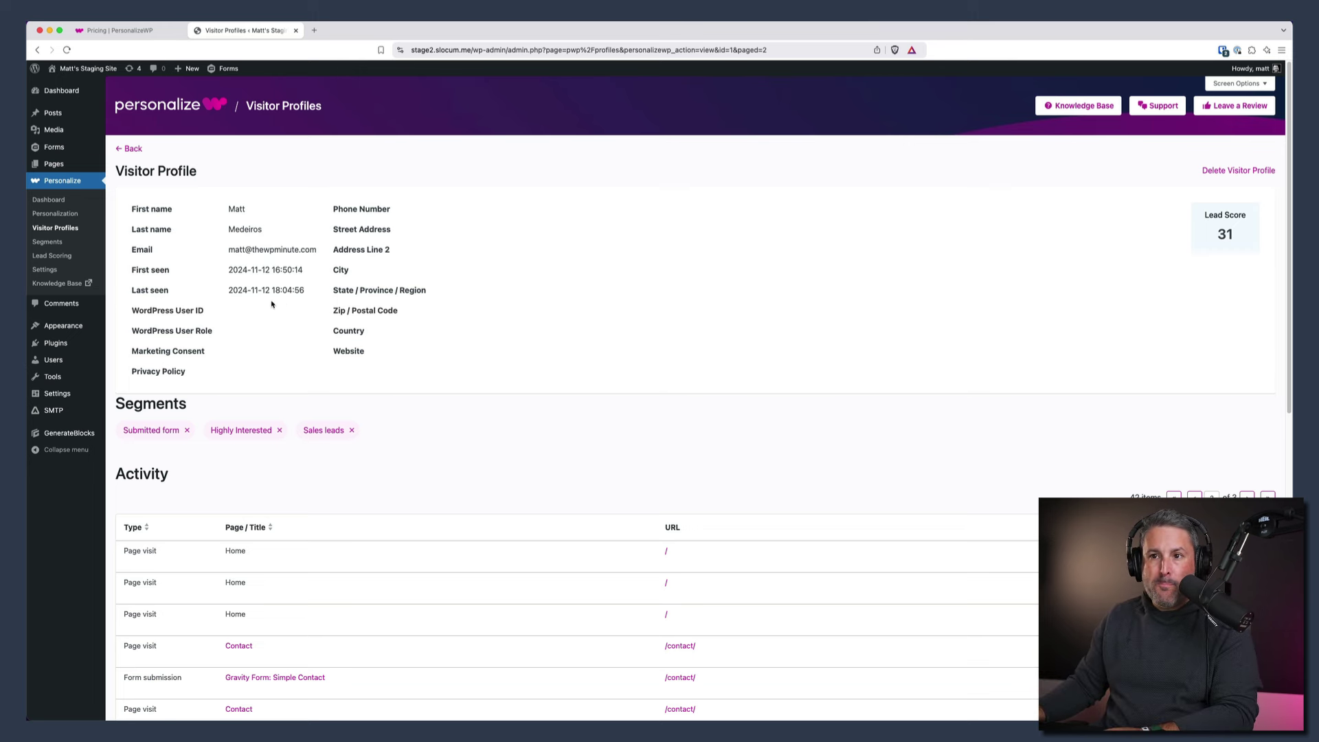
- Check the Contact form scoring rule (Submitted Form, score 5), then open the Segments list
{"action": "left_click", "coordinate": [53, 256]}
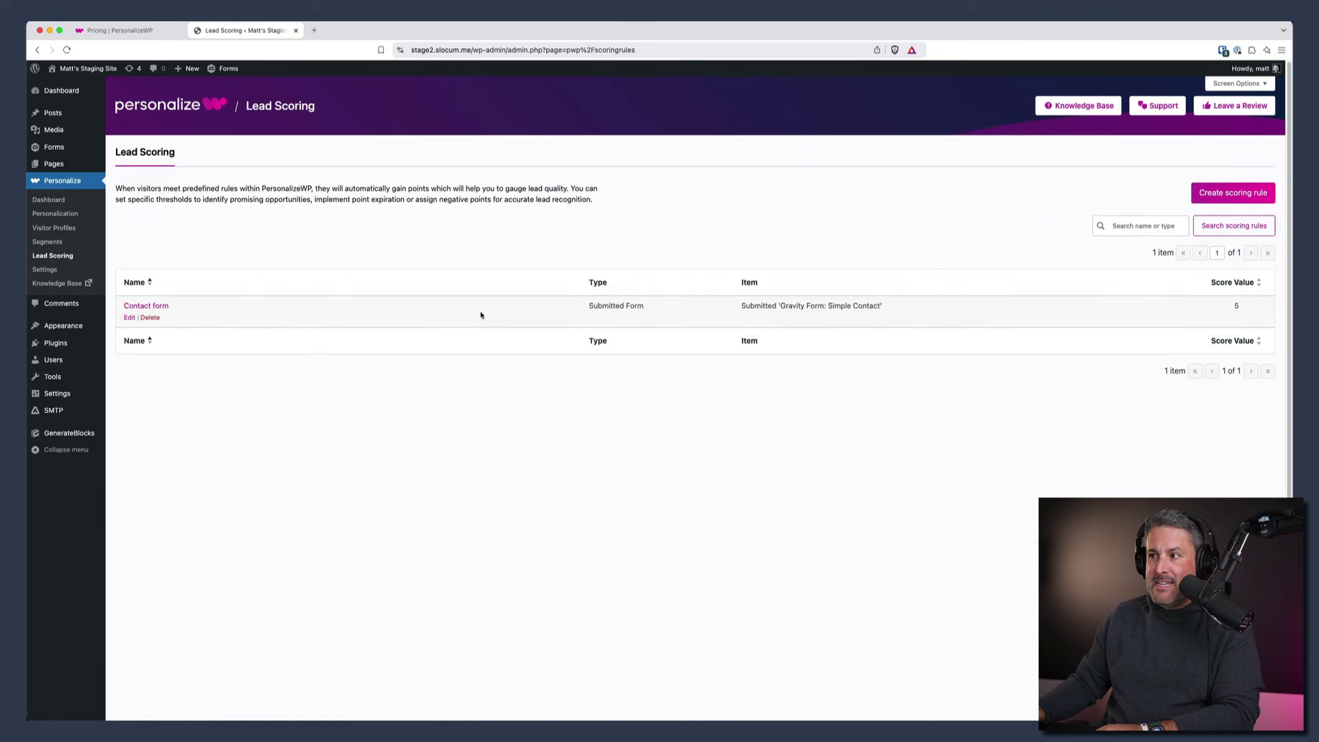
{"action": "left_click", "coordinate": [130, 319]}
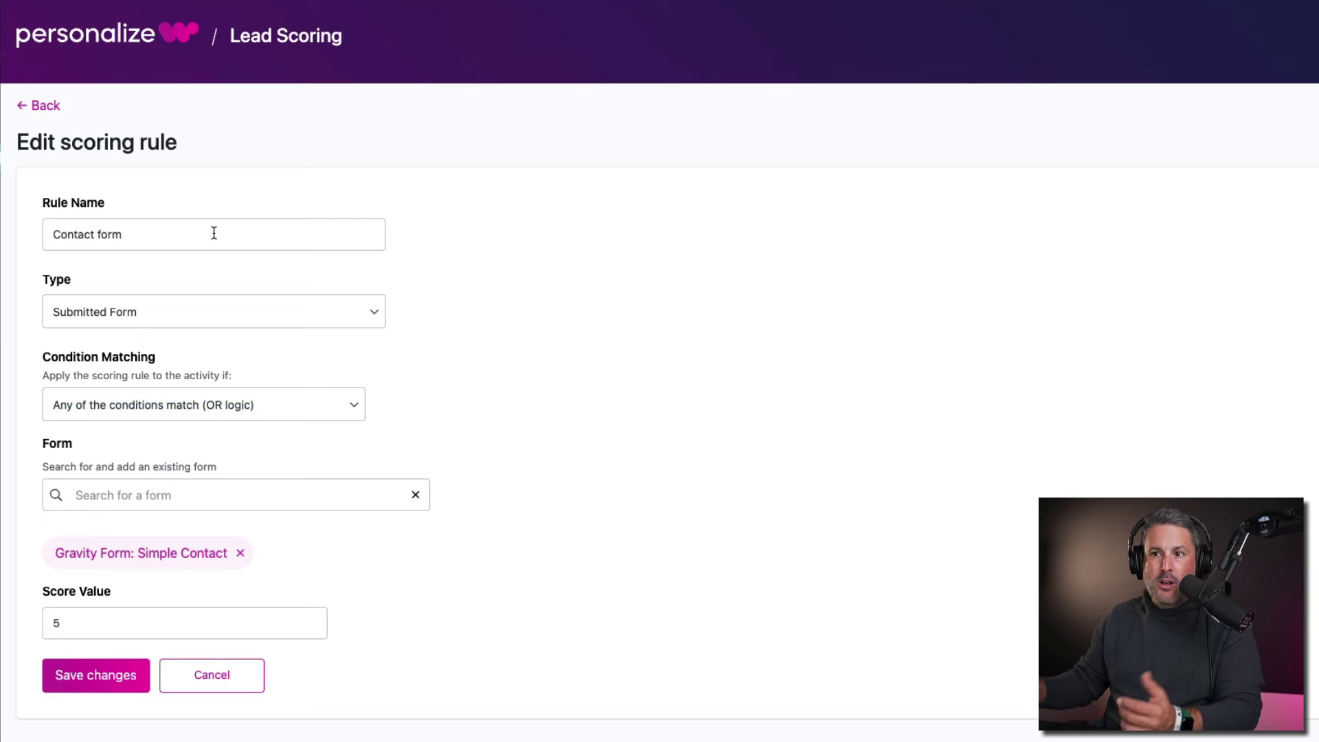
{"action": "left_click", "coordinate": [199, 315]}
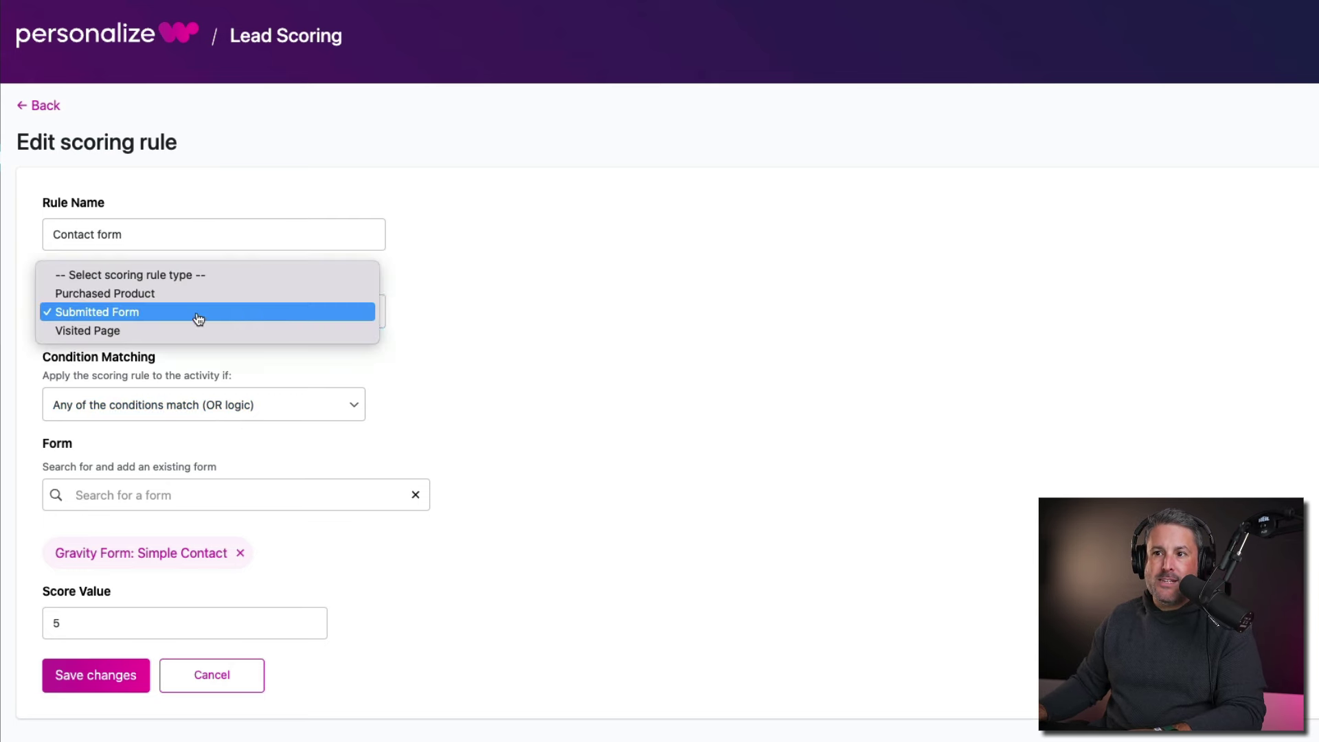
{"action": "left_click", "coordinate": [254, 313]}
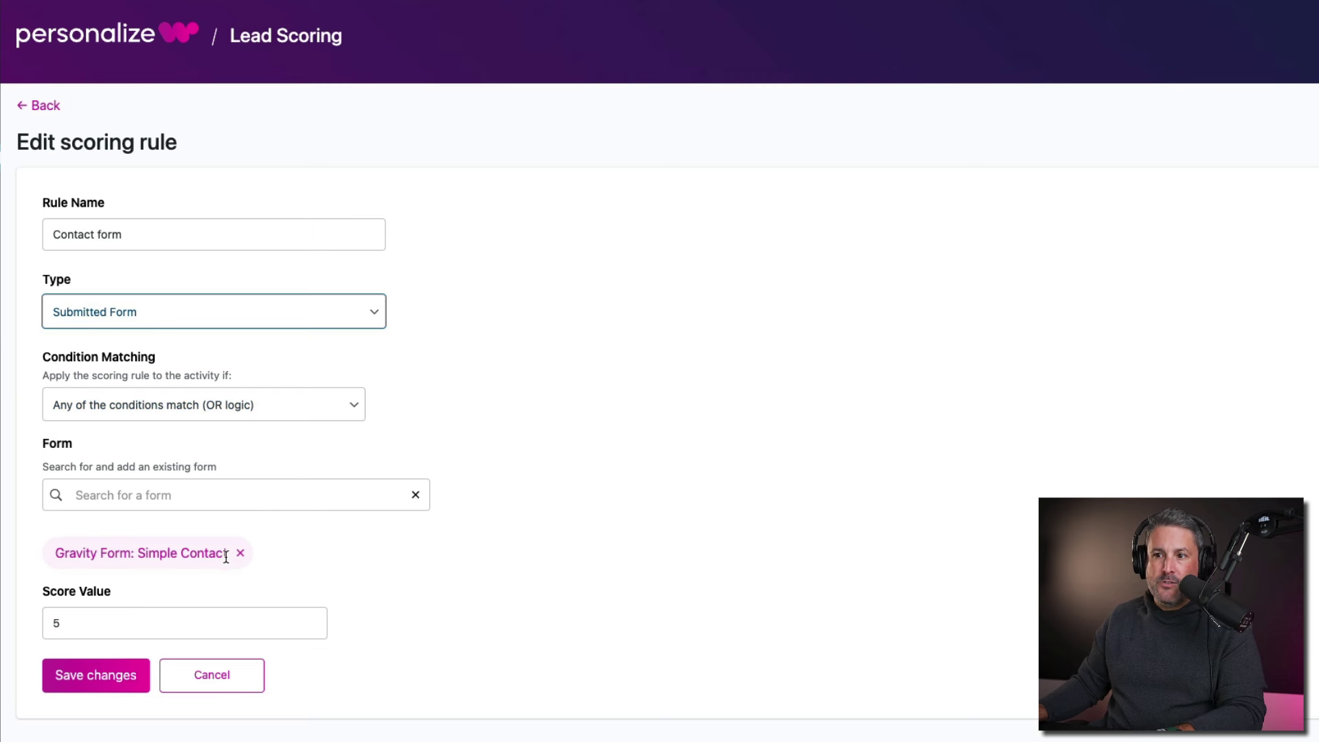
{"action": "left_click", "coordinate": [180, 617]}
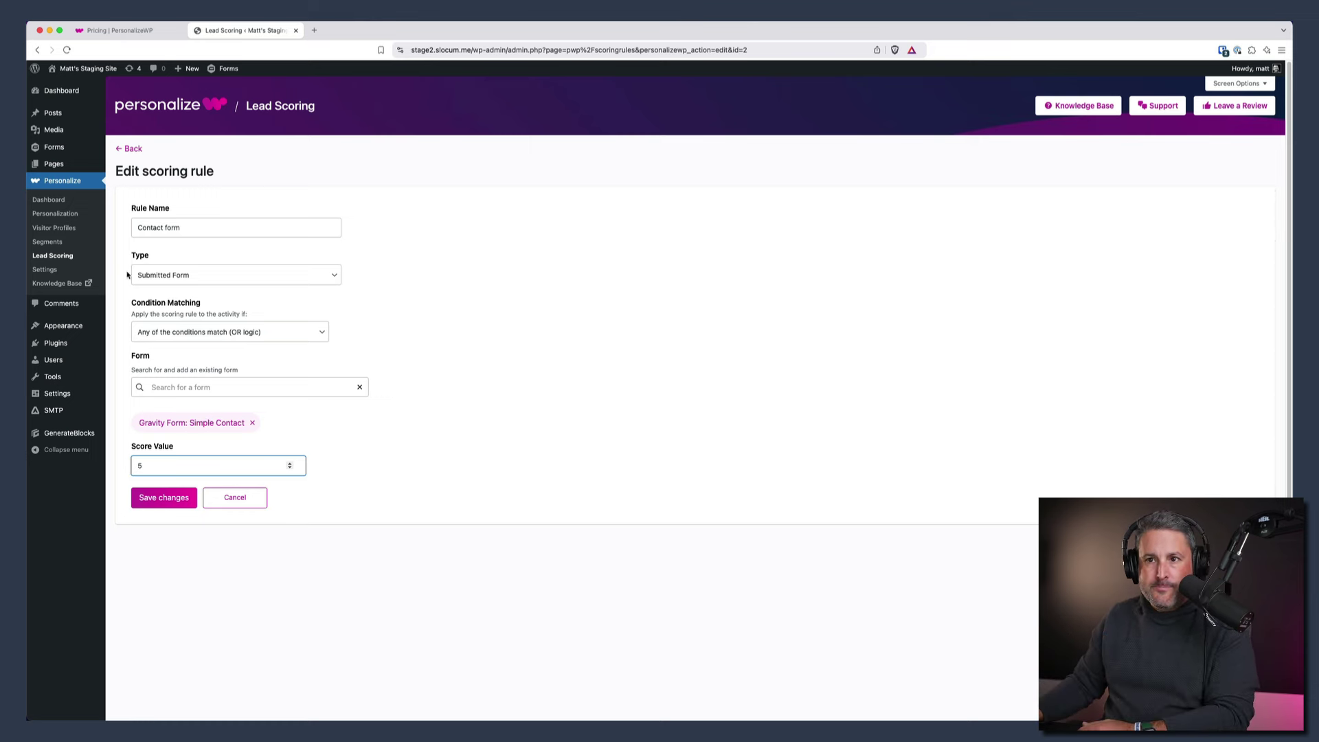
{"action": "left_click", "coordinate": [54, 242]}
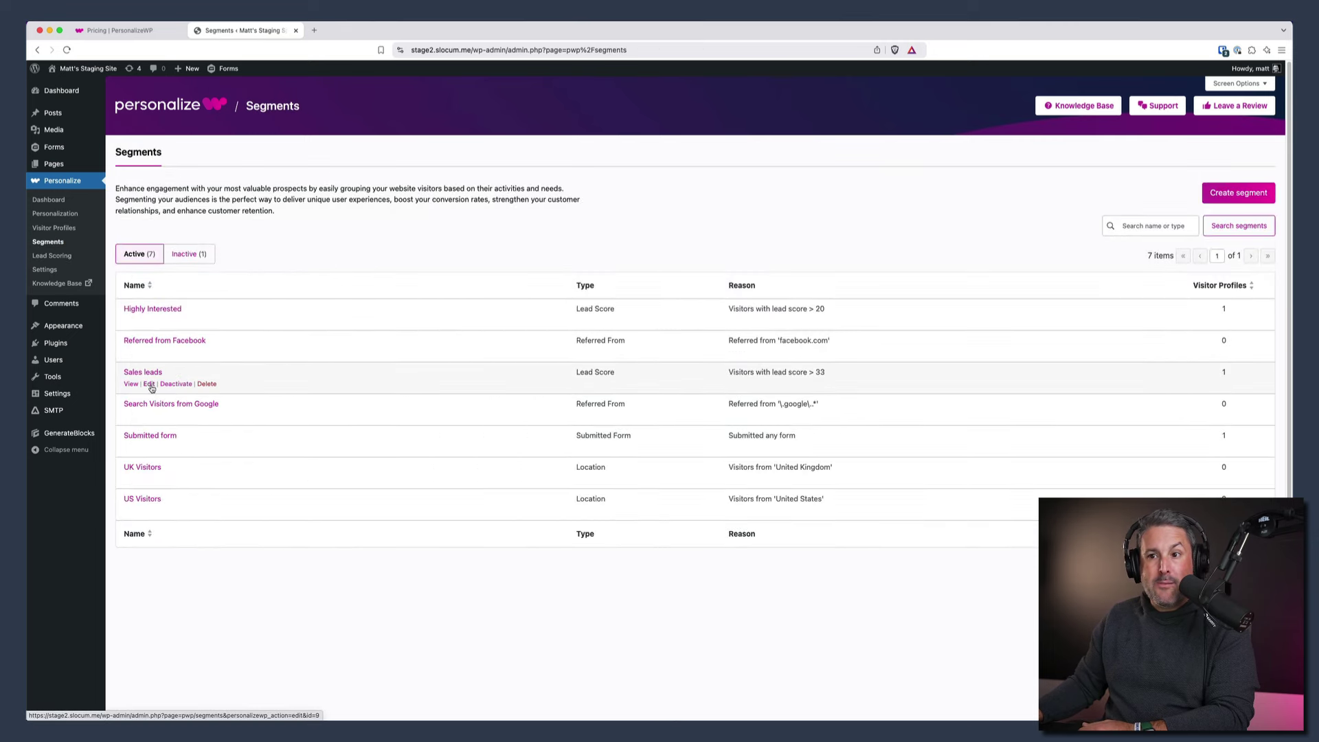
- Edit the Sales leads segment, keeping Lead Score as its type with minimum score 33
{"action": "left_click", "coordinate": [150, 384]}
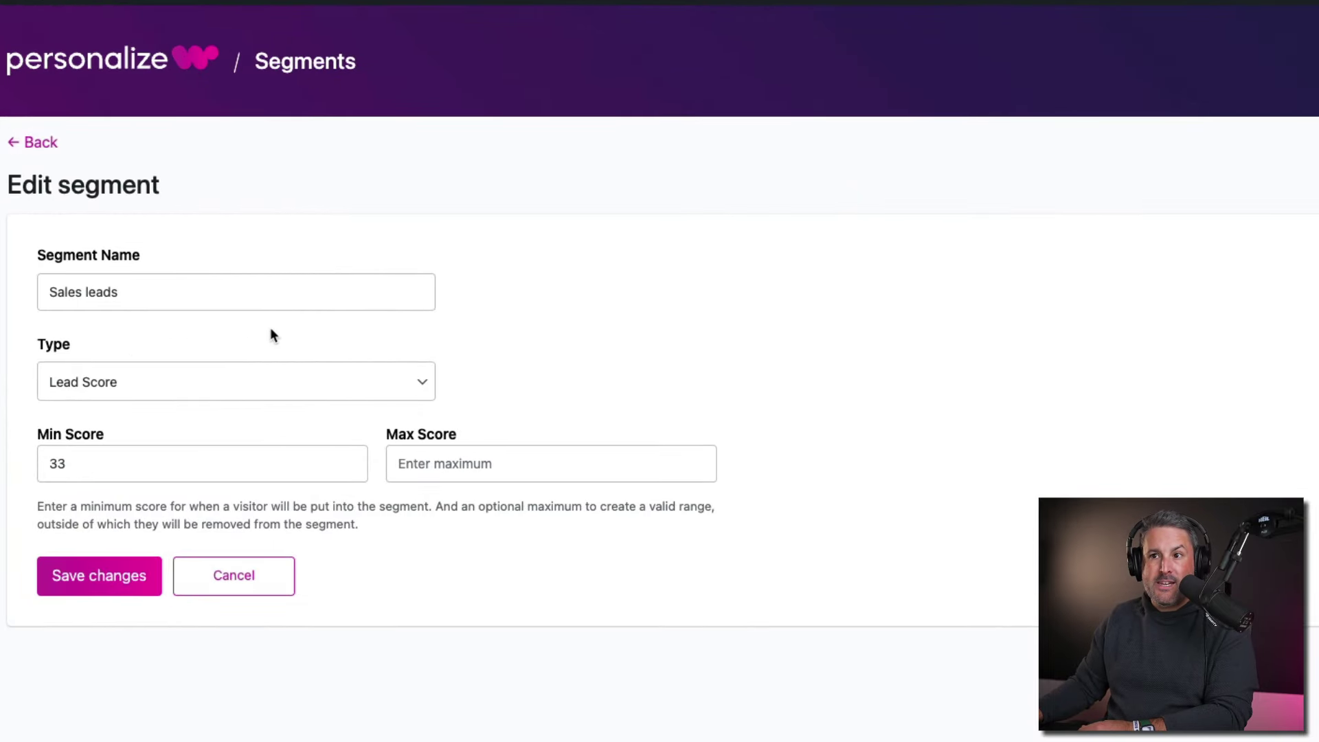
{"action": "left_click", "coordinate": [154, 392]}
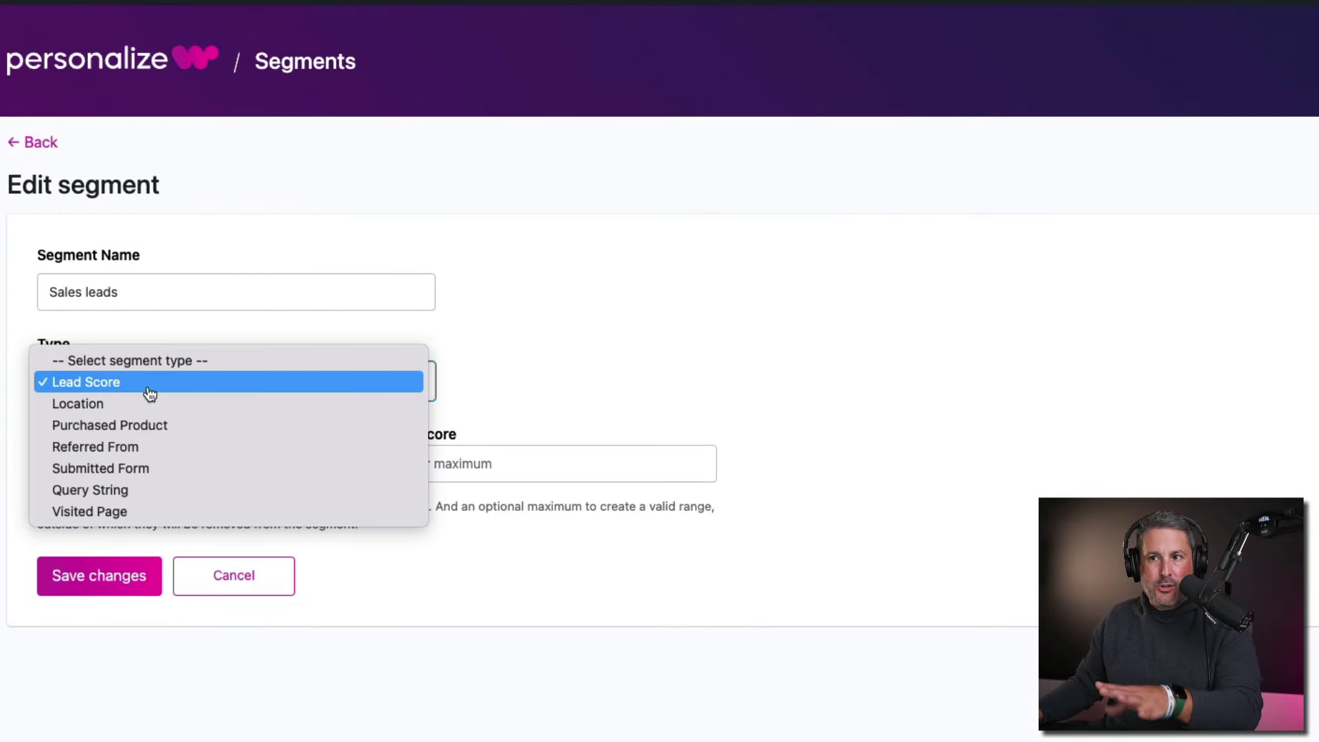
{"action": "left_click", "coordinate": [151, 394]}
{"action": "left_click", "coordinate": [89, 463]}
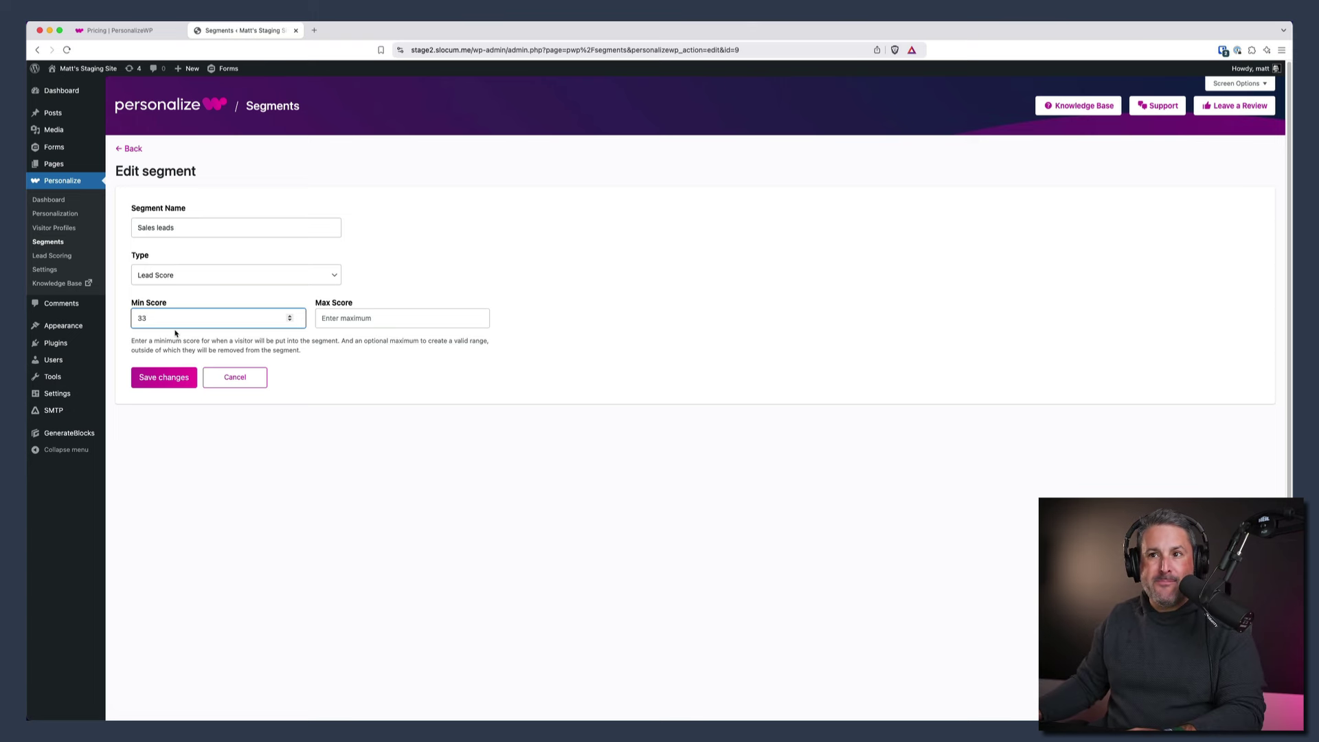
- Open the 'Work' homepage in the block editor and select its 'Welcome back' headline block
{"action": "mouse_move", "coordinate": [79, 94]}
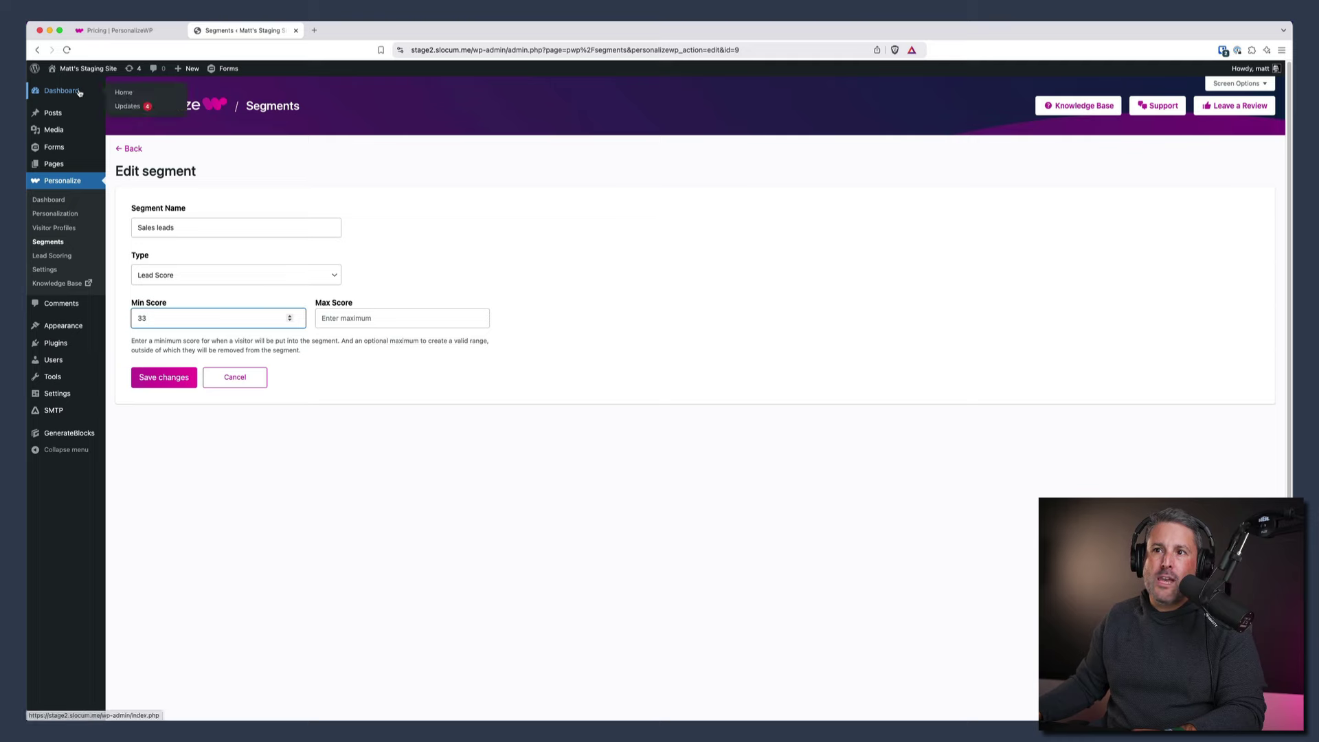
{"action": "left_click", "coordinate": [124, 94]}
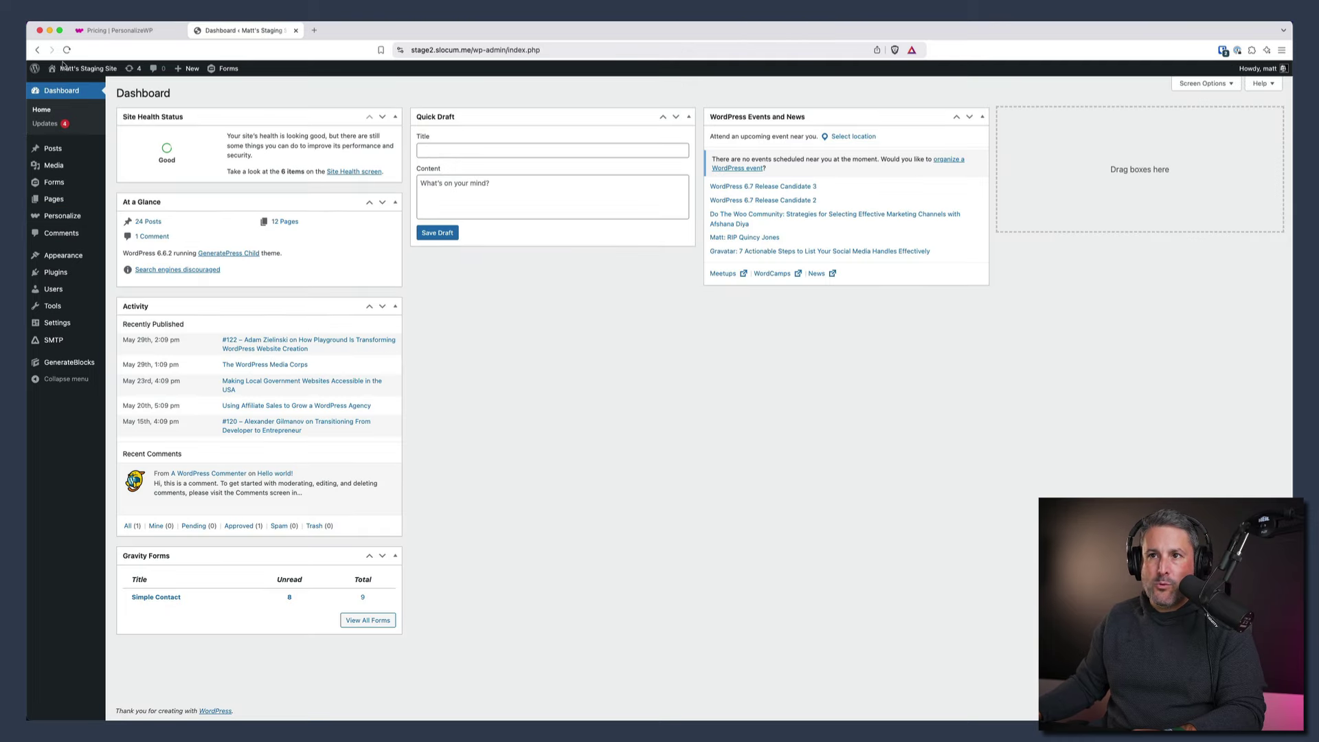
{"action": "left_click", "coordinate": [67, 85]}
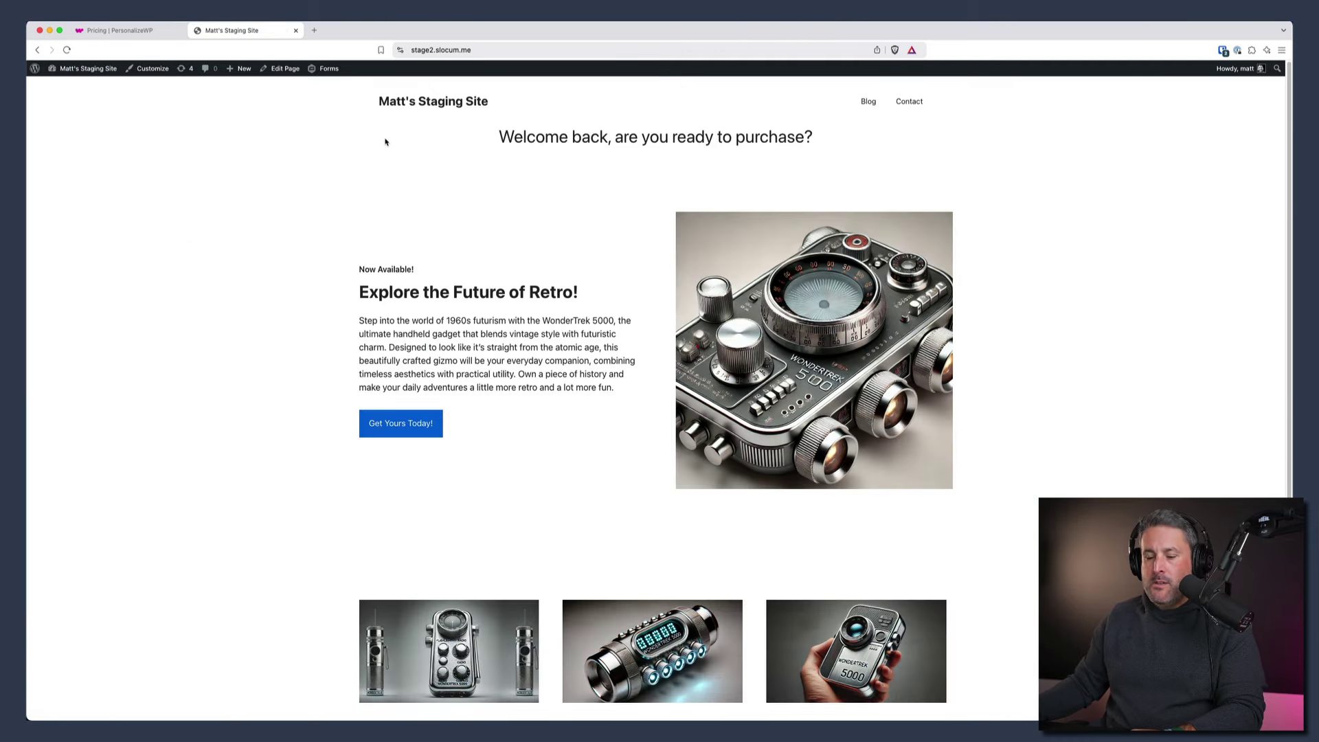
{"action": "left_click", "coordinate": [278, 71]}
{"action": "left_click", "coordinate": [513, 173]}
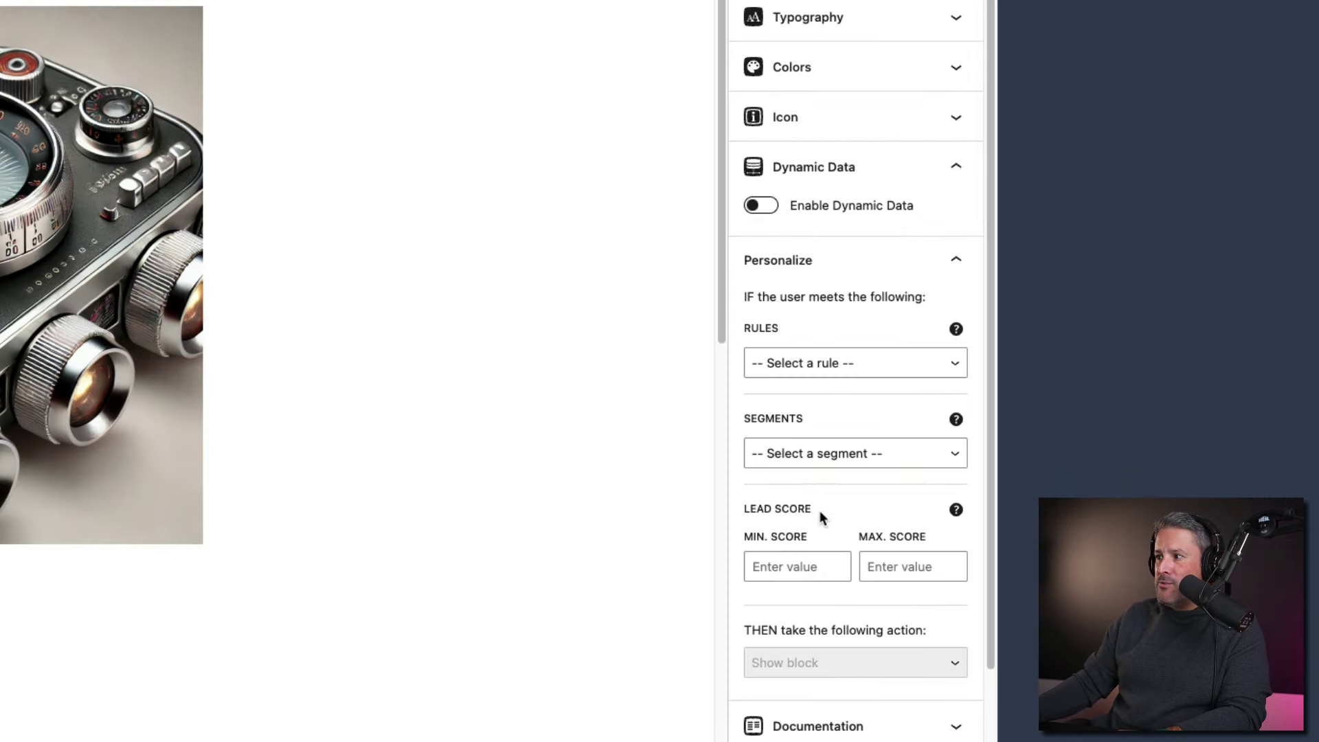
- Set the headline's minimum lead score to 35, save the page, and view it live
{"action": "scroll", "coordinate": [1198, 446], "scroll_direction": "down", "scroll_amount": 3}
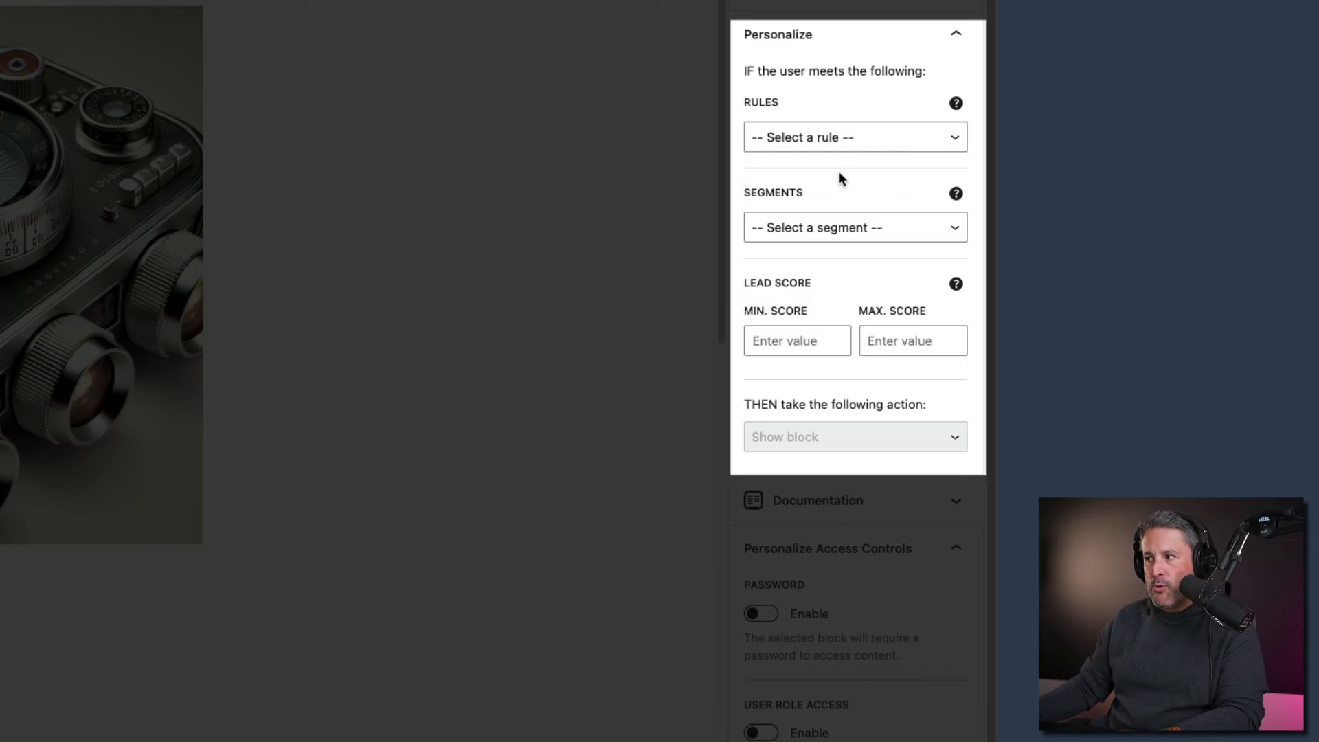
{"action": "left_click", "coordinate": [816, 230]}
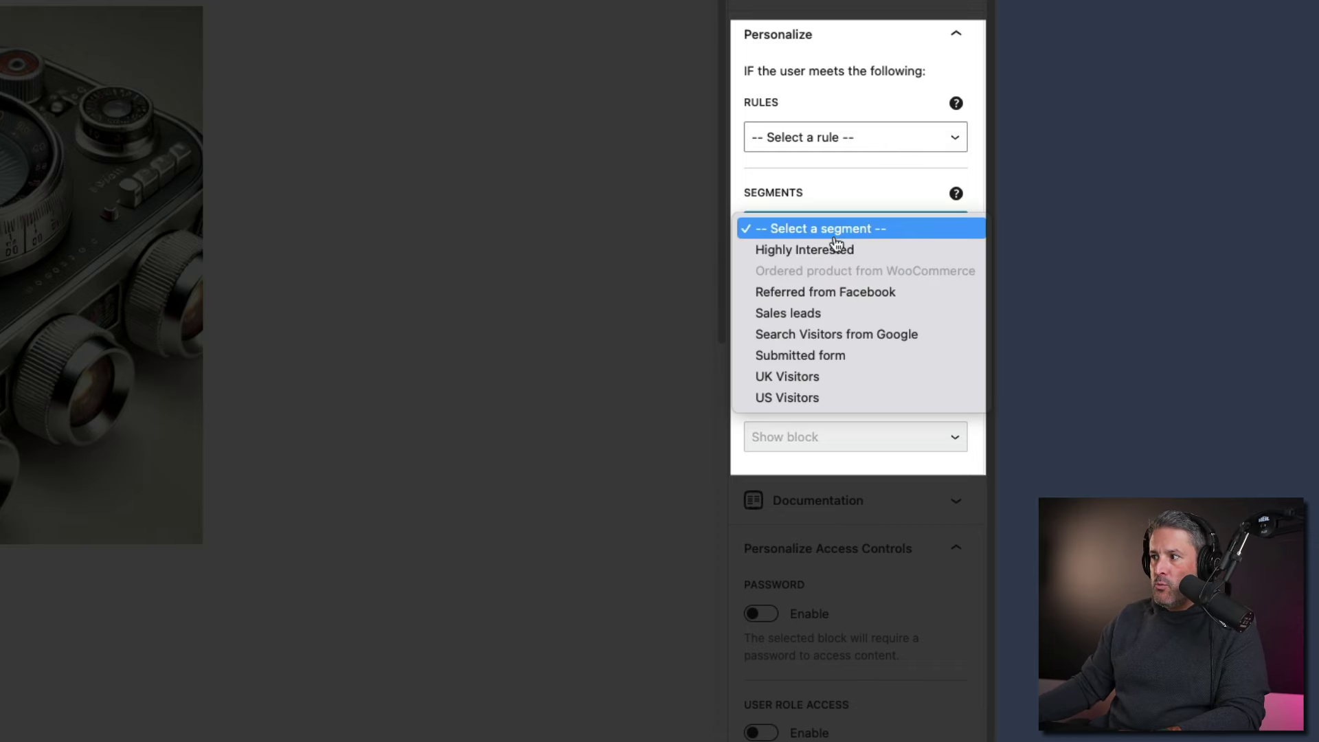
{"action": "left_click", "coordinate": [844, 198]}
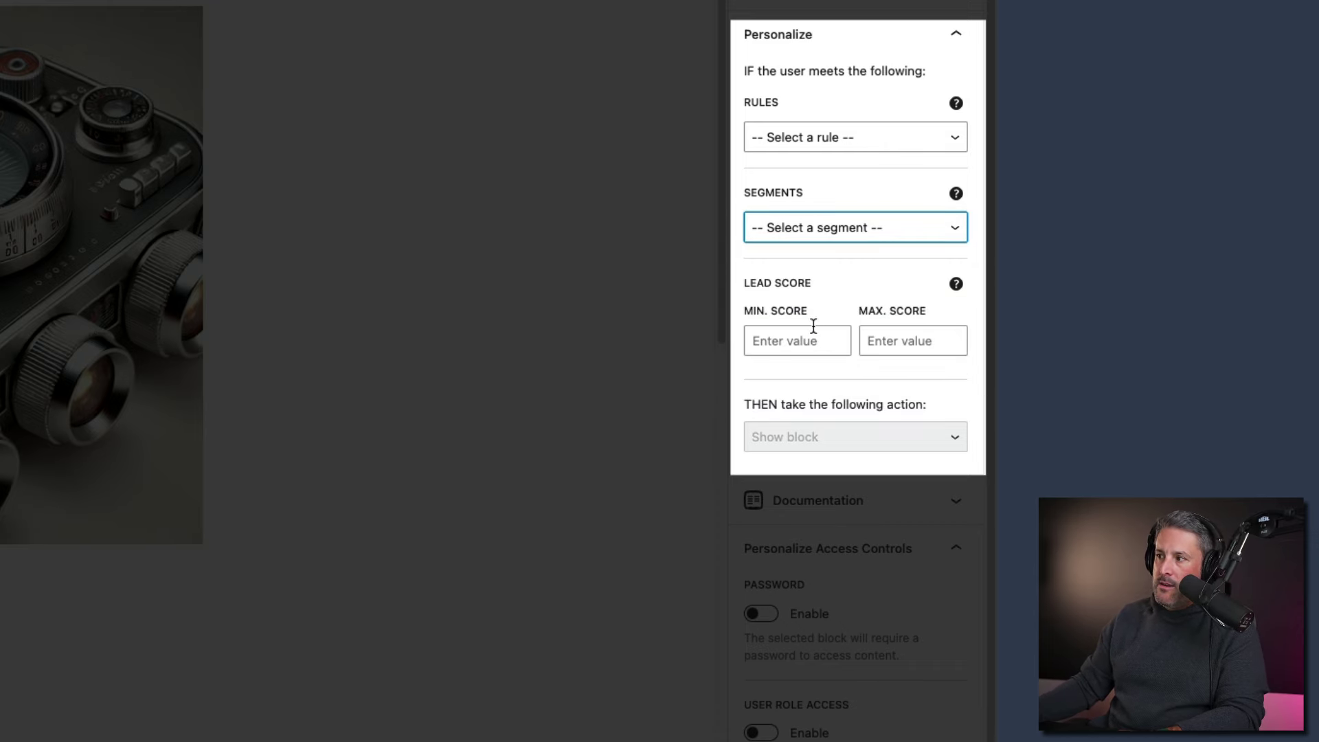
{"action": "left_click", "coordinate": [782, 341]}
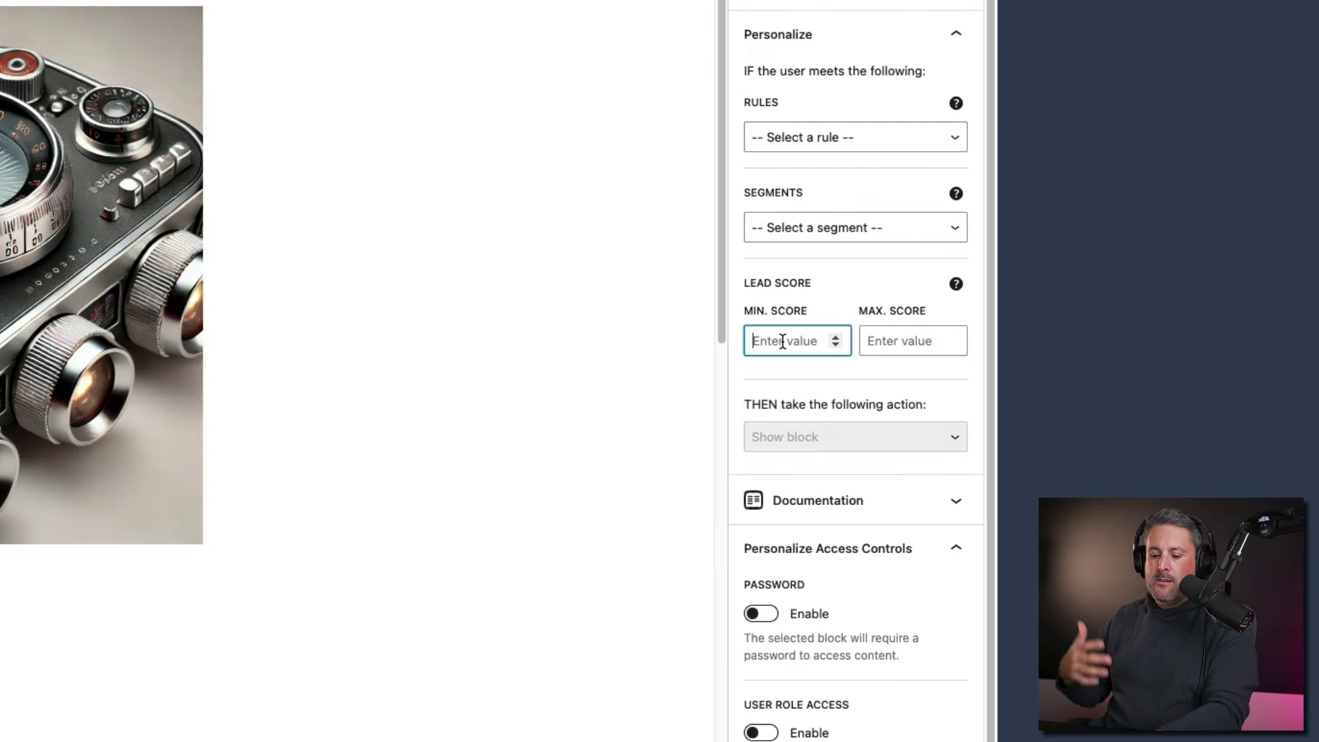
{"action": "type", "text": "35"}
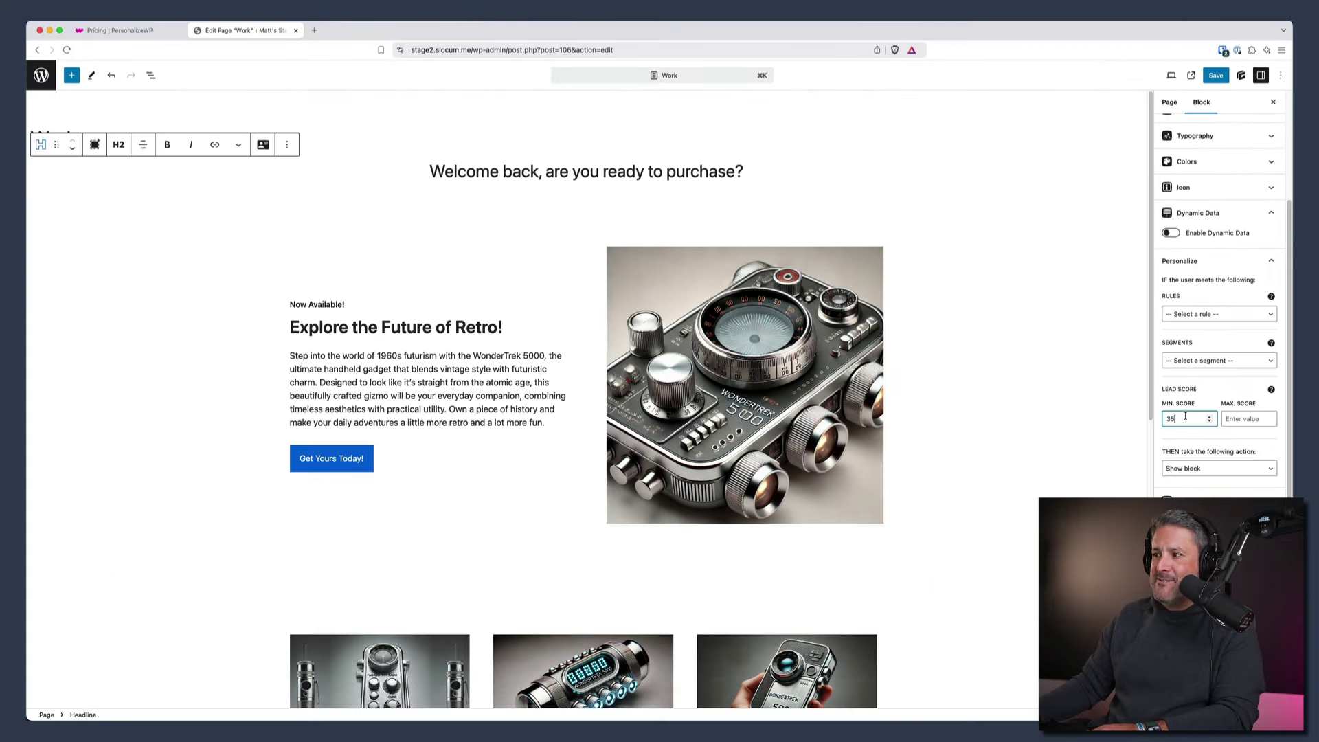
{"action": "left_click", "coordinate": [1216, 75]}
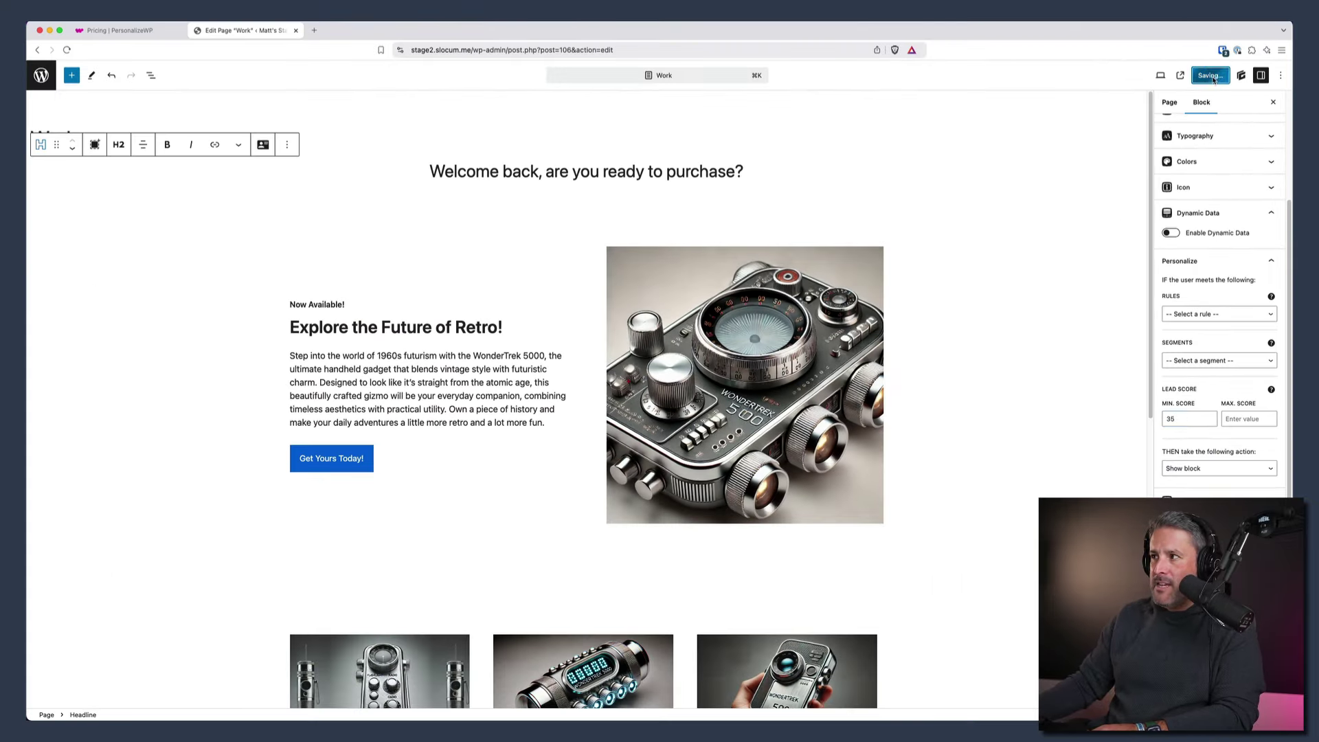
{"action": "left_click", "coordinate": [1183, 75]}
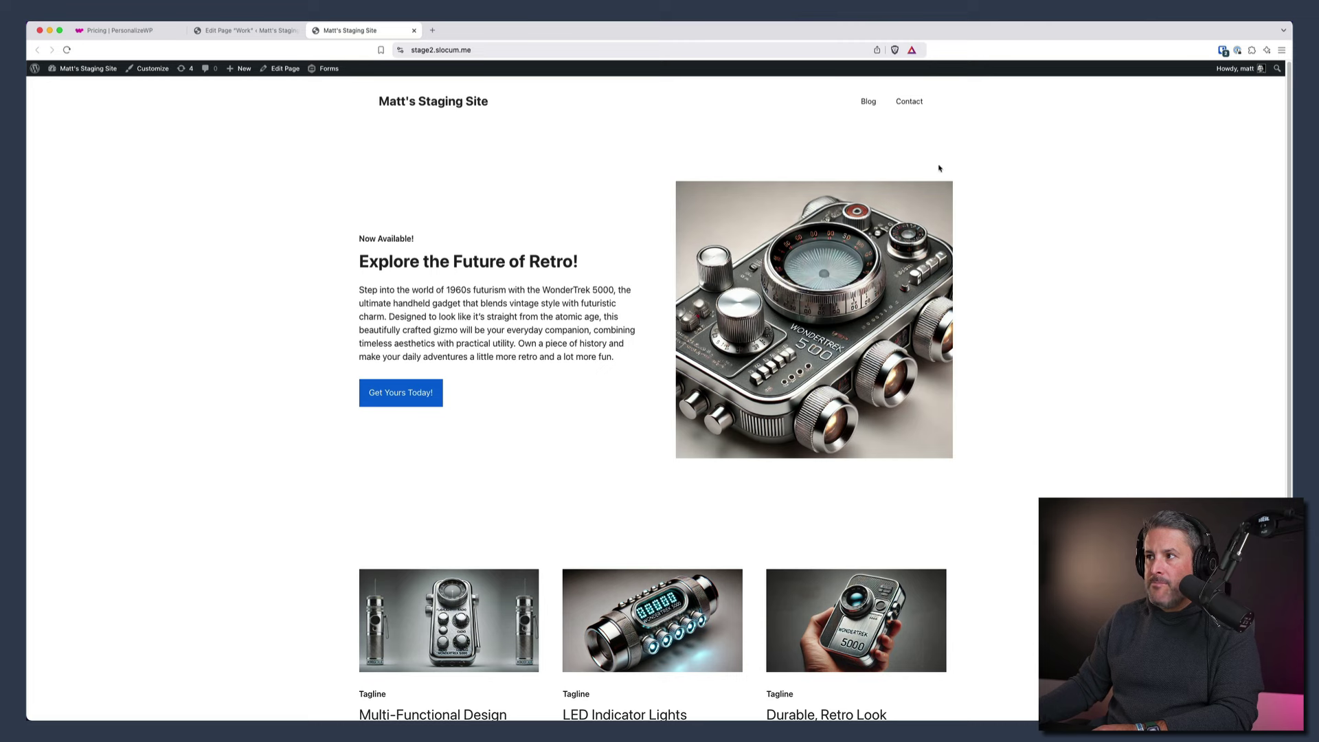
- On the Contact page, fill in the visitor's first name, last name and e-mail address
{"action": "left_click", "coordinate": [910, 102]}
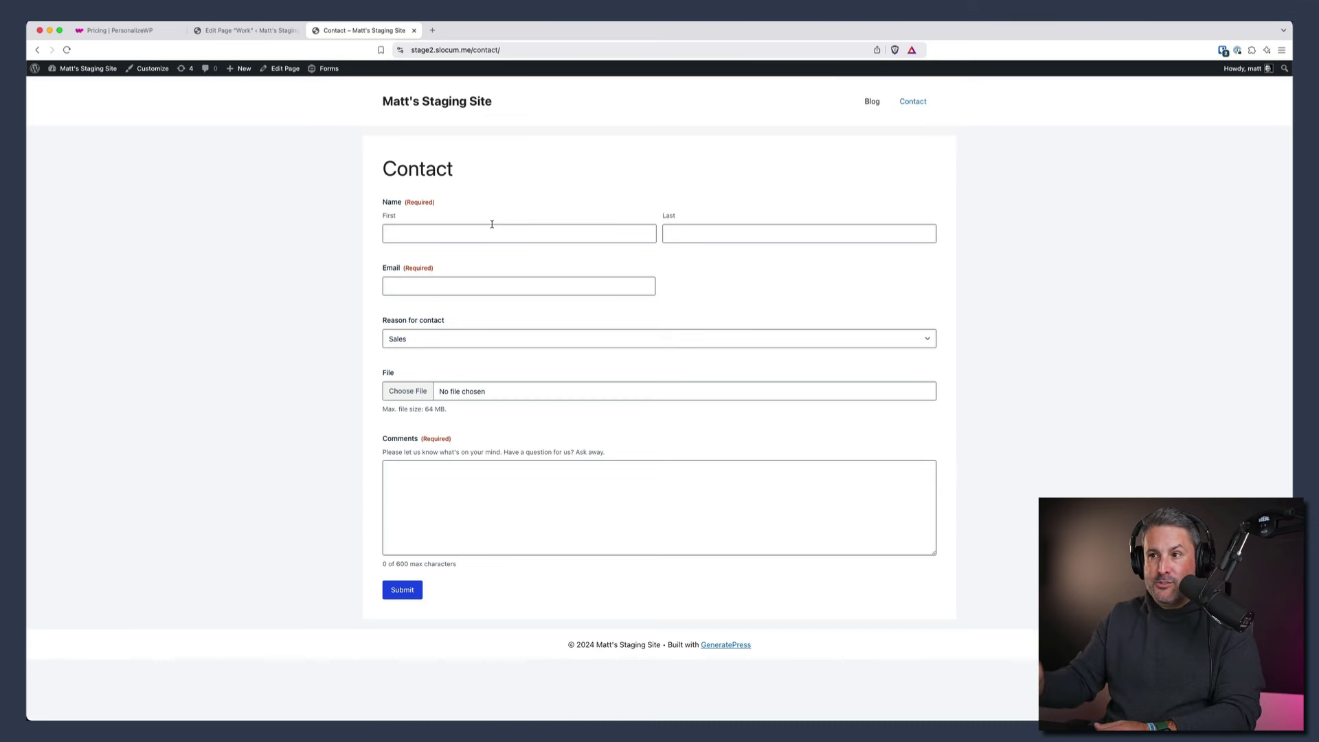
{"action": "left_click", "coordinate": [470, 232]}
{"action": "left_click", "coordinate": [456, 257]}
{"action": "left_click", "coordinate": [705, 232]}
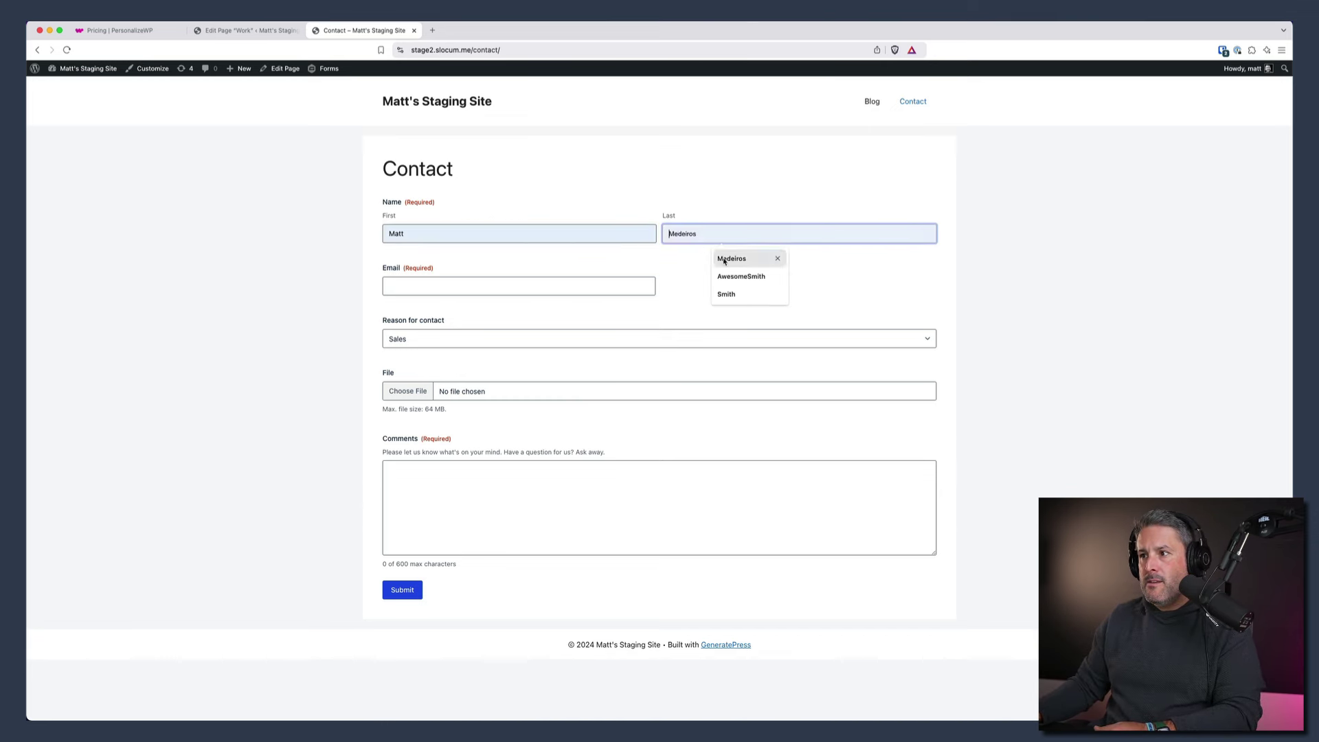
{"action": "left_click", "coordinate": [726, 259]}
{"action": "left_click", "coordinate": [503, 283]}
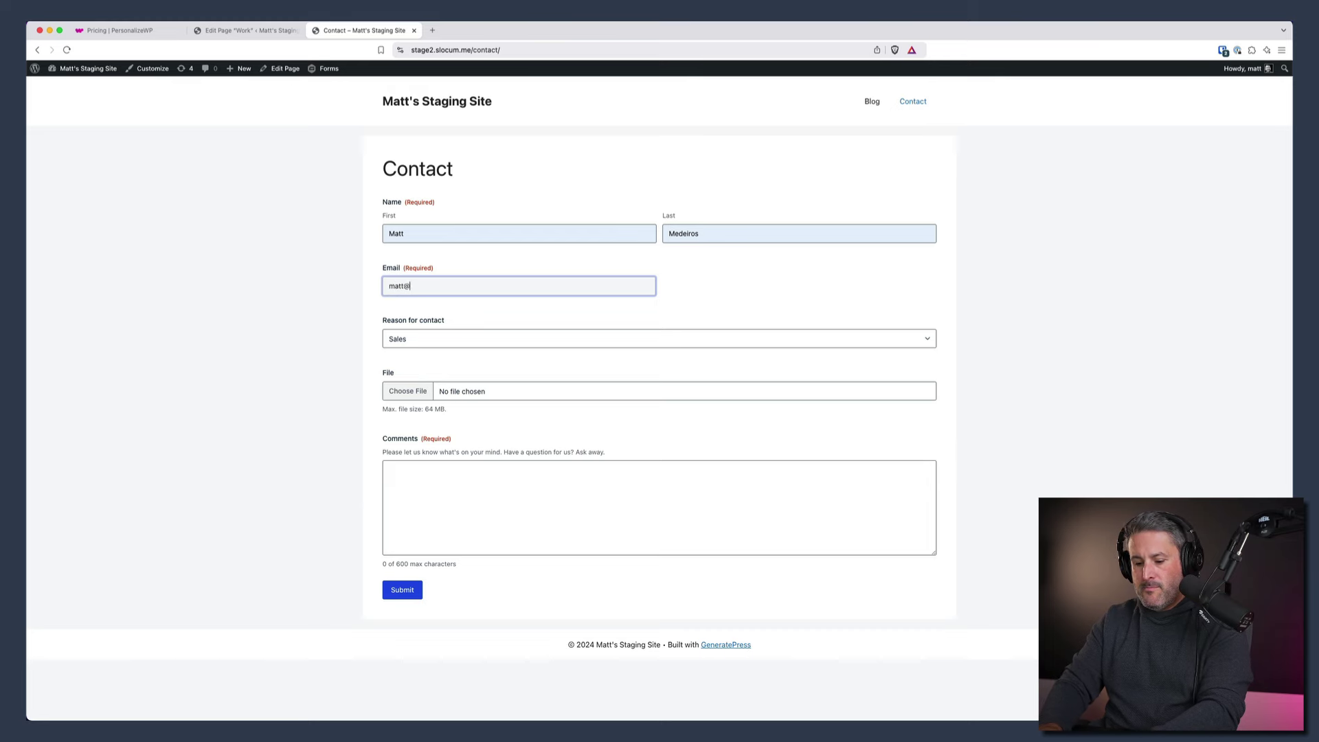
- Enter the comment 'test' and submit the contact form
{"action": "key", "text": "Tab"}
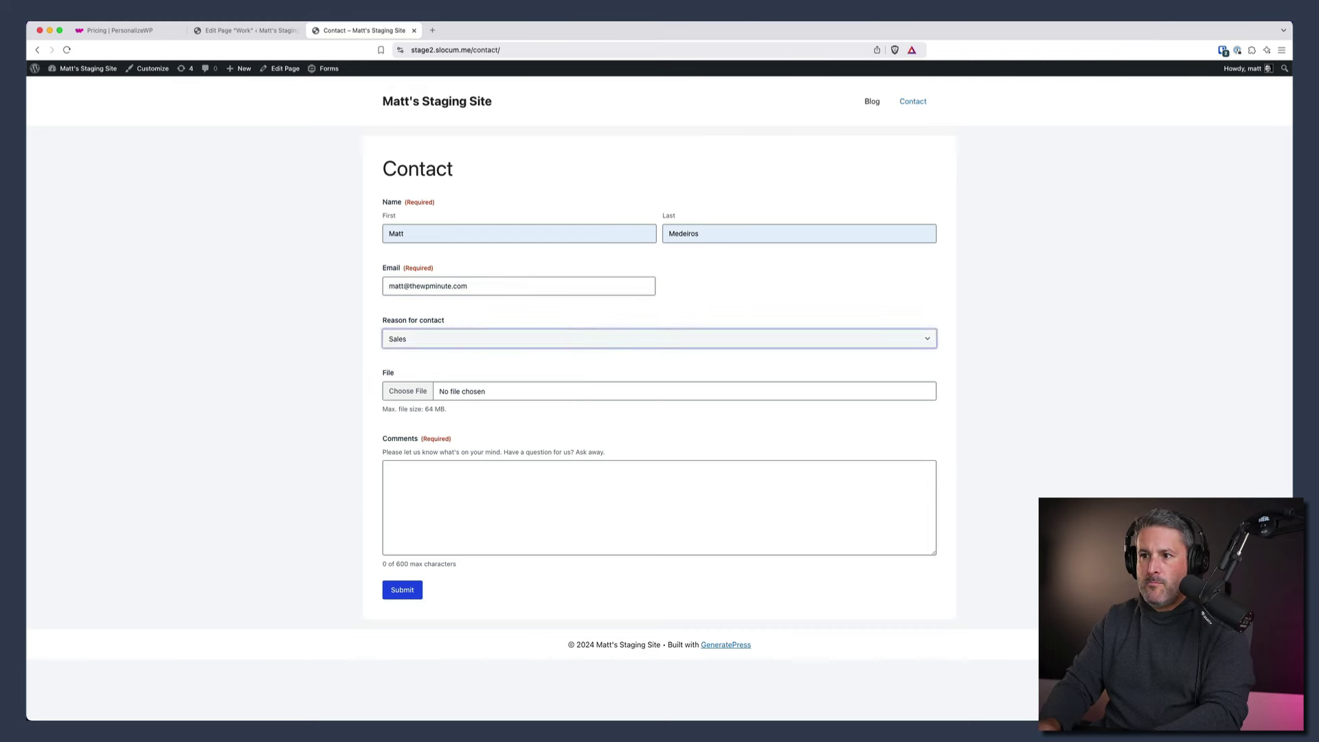
{"action": "key", "text": "Tab"}
{"action": "left_click", "coordinate": [486, 474]}
{"action": "type", "text": "test"}
{"action": "left_click", "coordinate": [411, 595]}
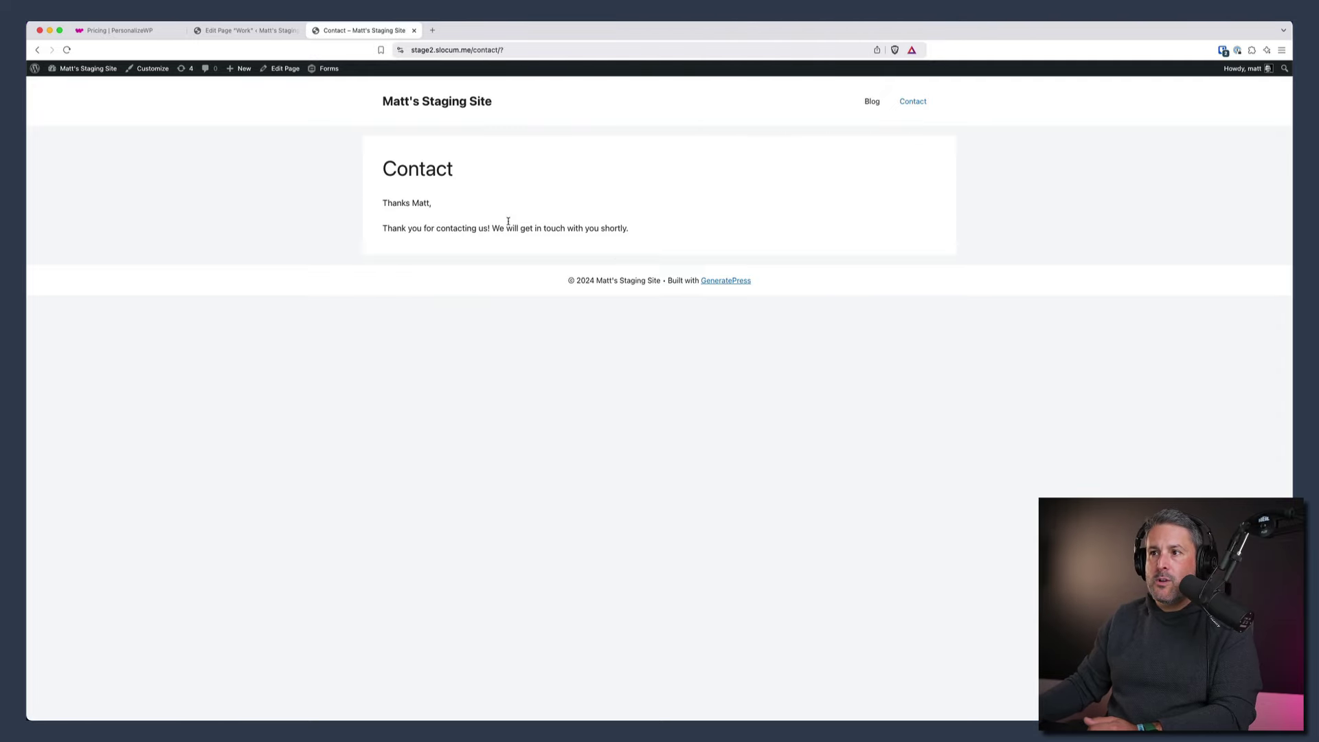
- Return to the home page to see the 'Welcome back, are you ready to purchase?' headline
{"action": "left_click", "coordinate": [444, 101]}
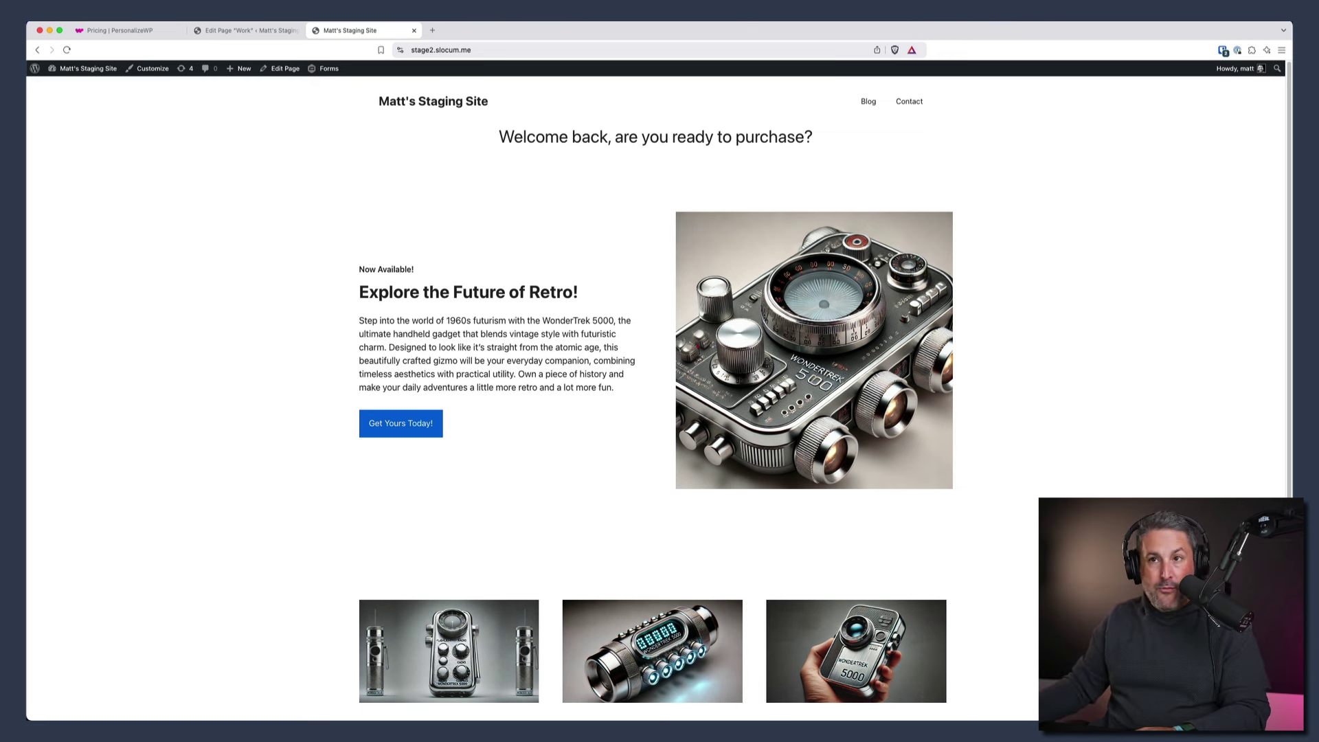
- Open the visitor's profile from Personalize > Visitor Profiles to check lead score 36 and the submission
{"action": "left_click", "coordinate": [77, 85]}
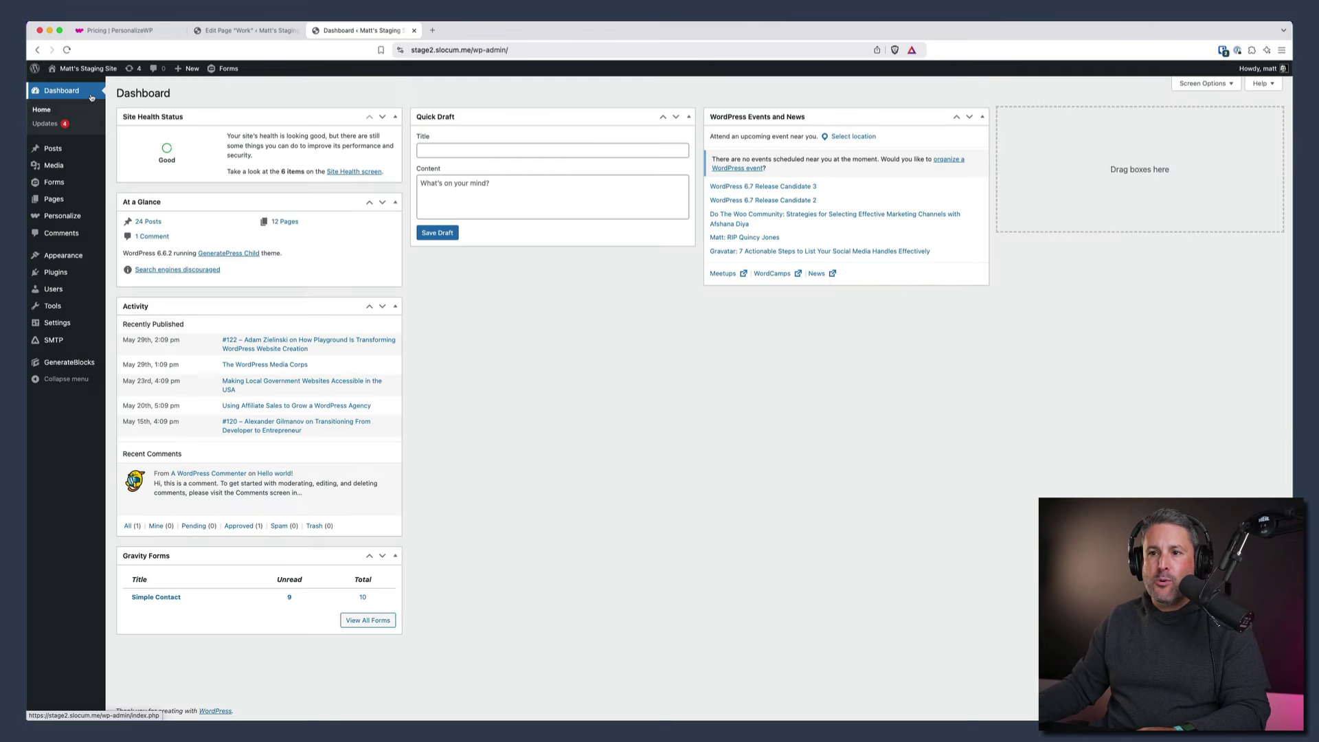
{"action": "mouse_move", "coordinate": [80, 218]}
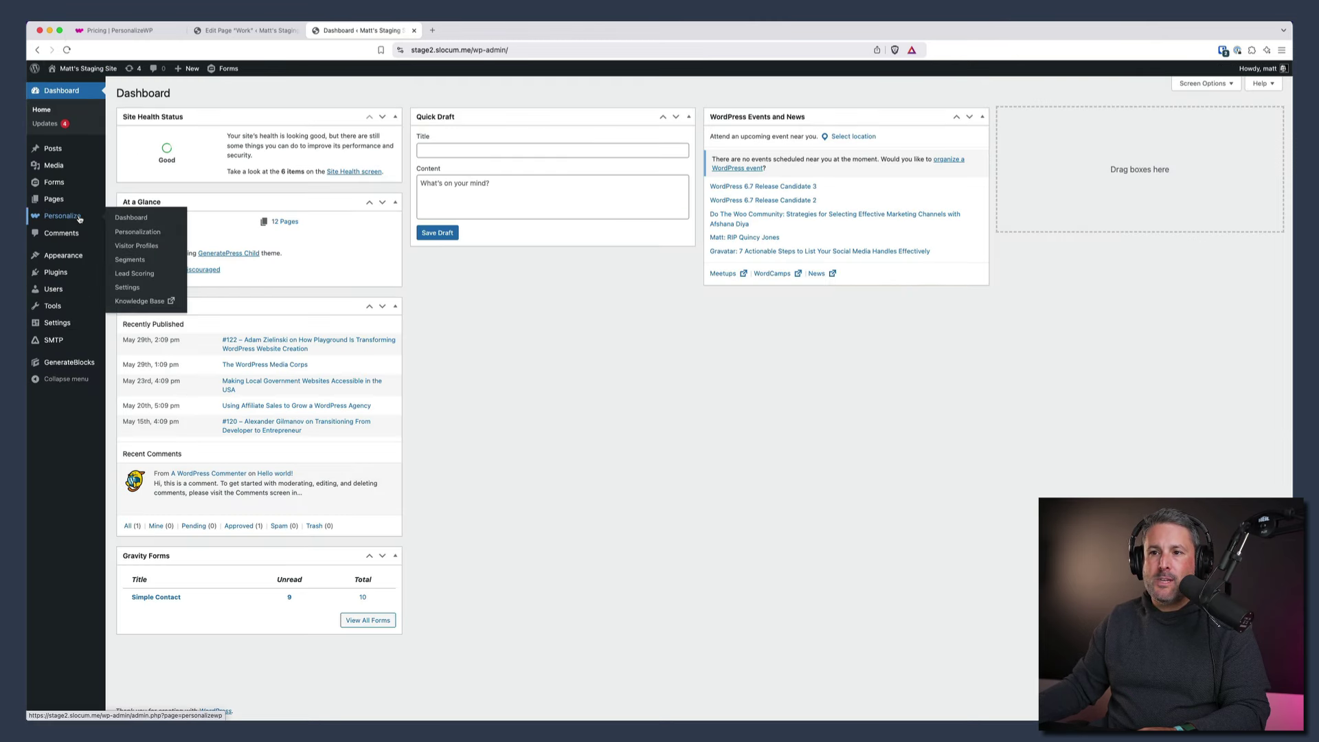
{"action": "left_click", "coordinate": [137, 246]}
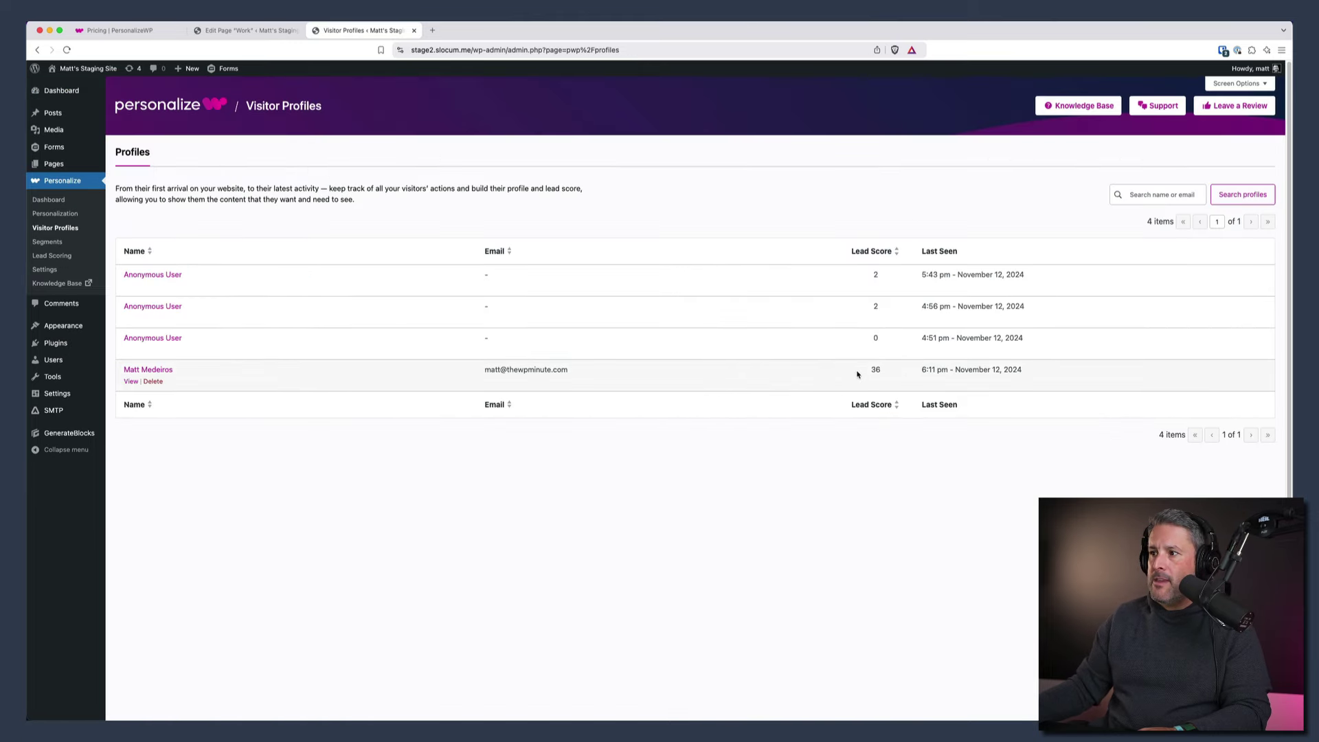
{"action": "left_click", "coordinate": [131, 382]}
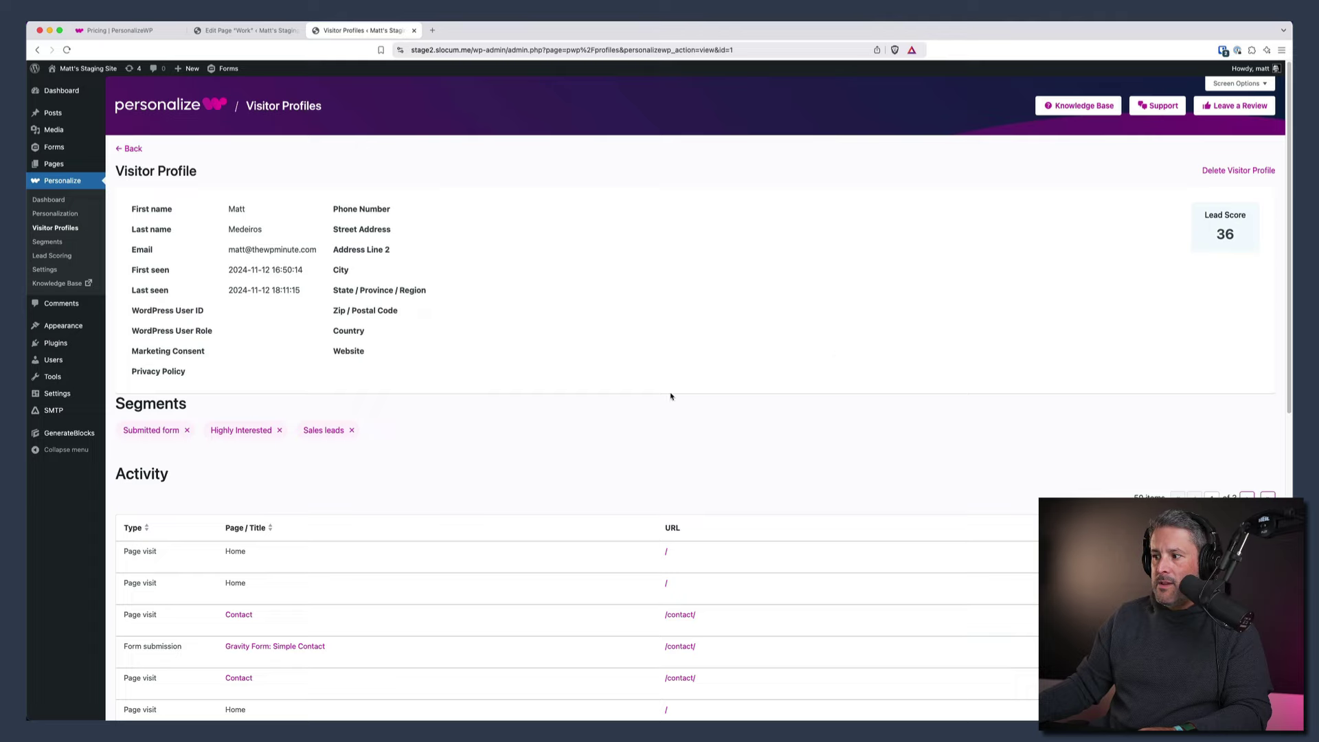
{"action": "scroll", "coordinate": [430, 506], "scroll_direction": "down", "scroll_amount": 5}
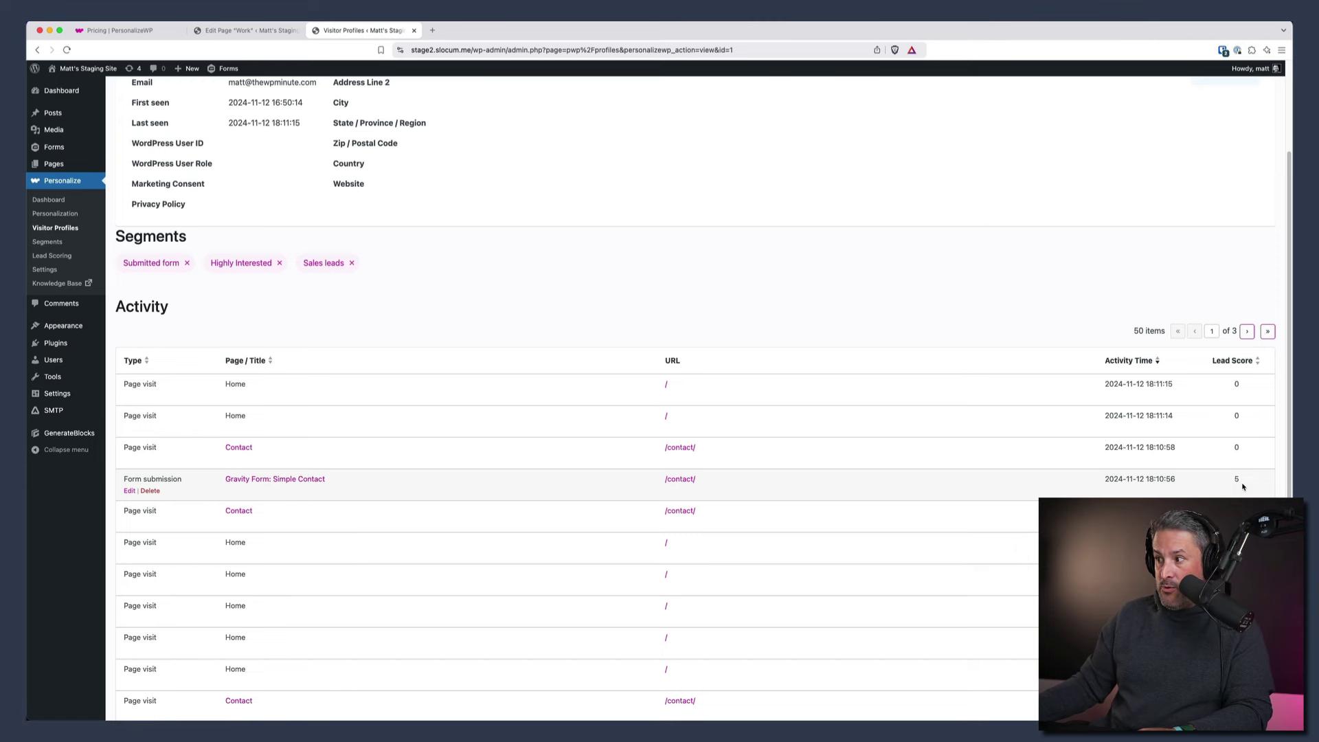
{"action": "scroll", "coordinate": [279, 459], "scroll_direction": "up", "scroll_amount": 1}
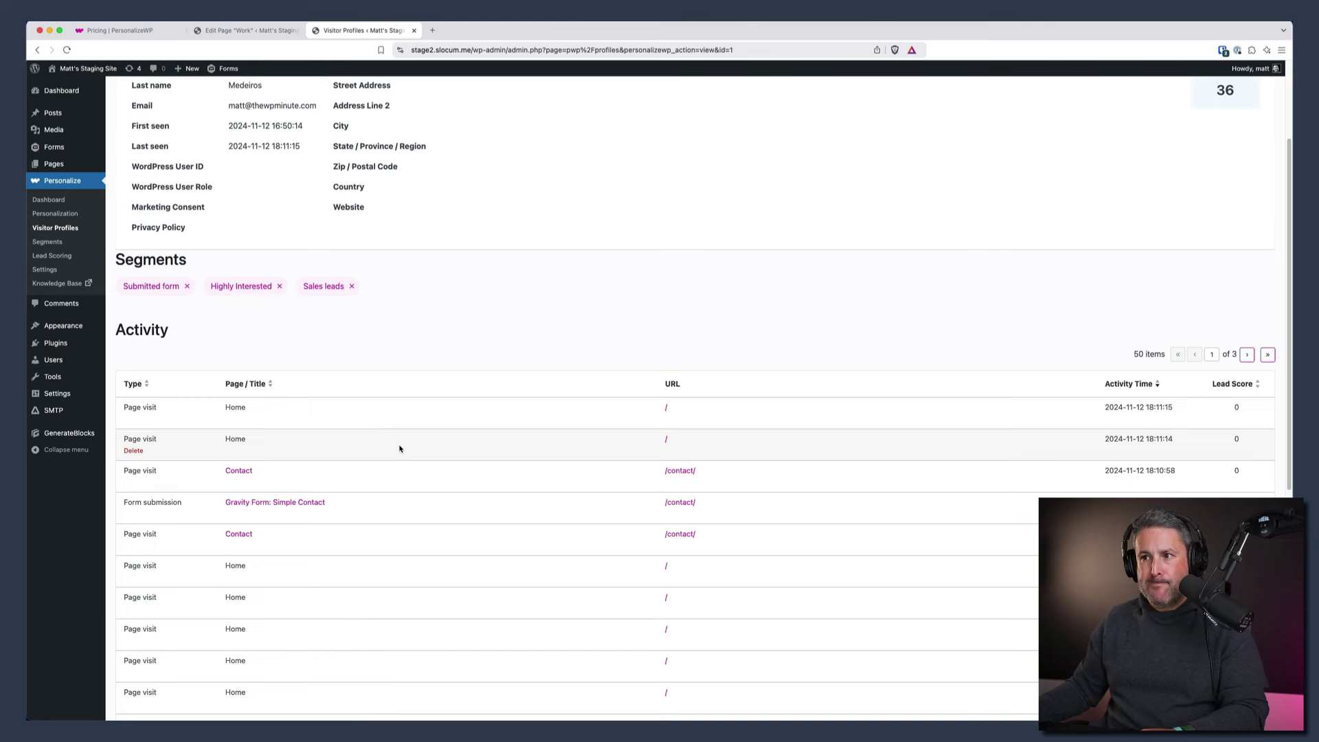
{"action": "scroll", "coordinate": [401, 448], "scroll_direction": "up", "scroll_amount": 5}
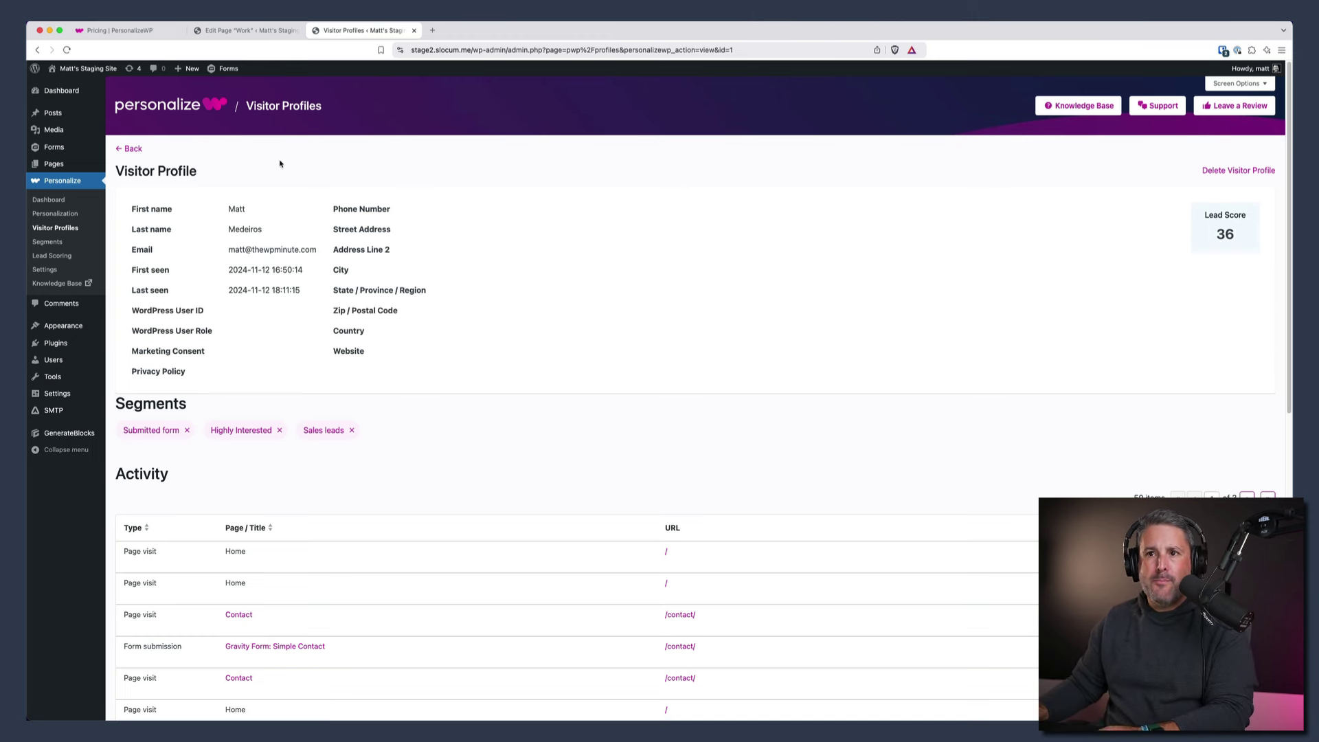
- Open the Test page in the editor, dismiss the autosave notice, and select the Announcement group block
{"action": "mouse_move", "coordinate": [62, 163]}
{"action": "left_click", "coordinate": [134, 169]}
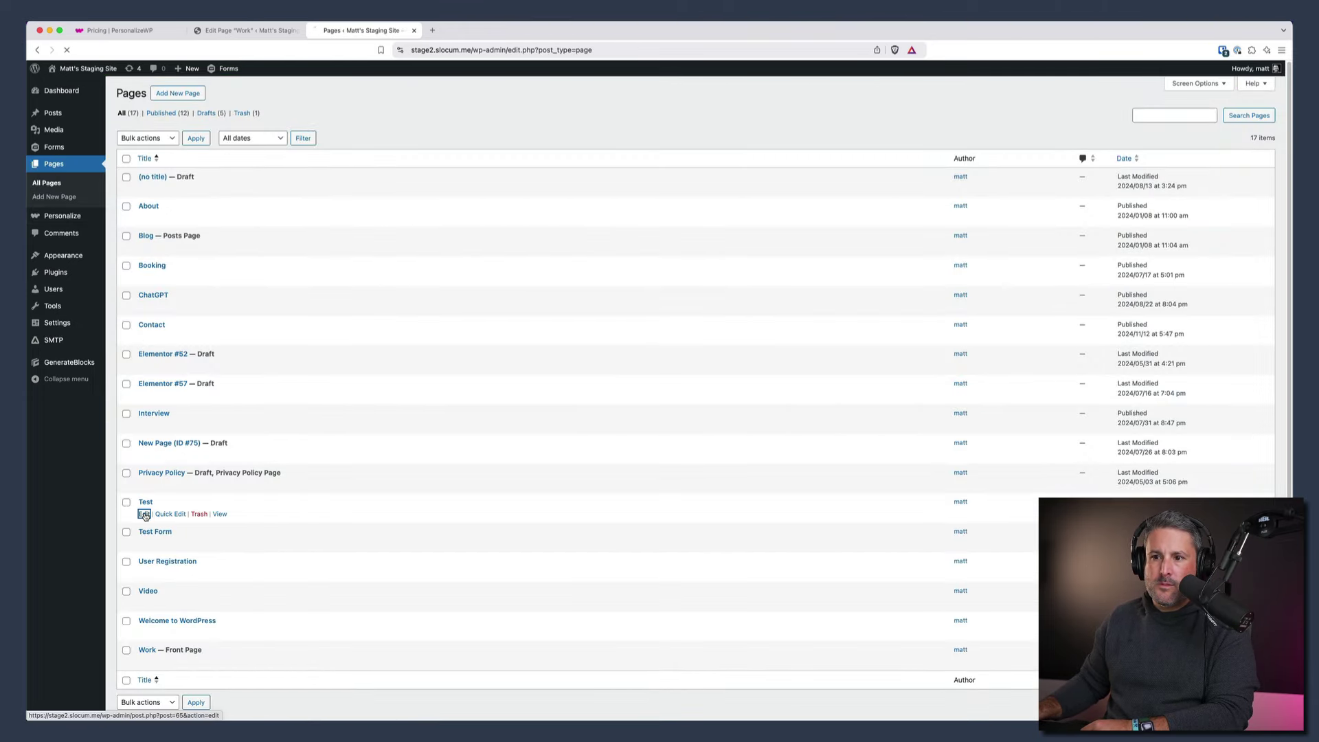
{"action": "left_click", "coordinate": [146, 503]}
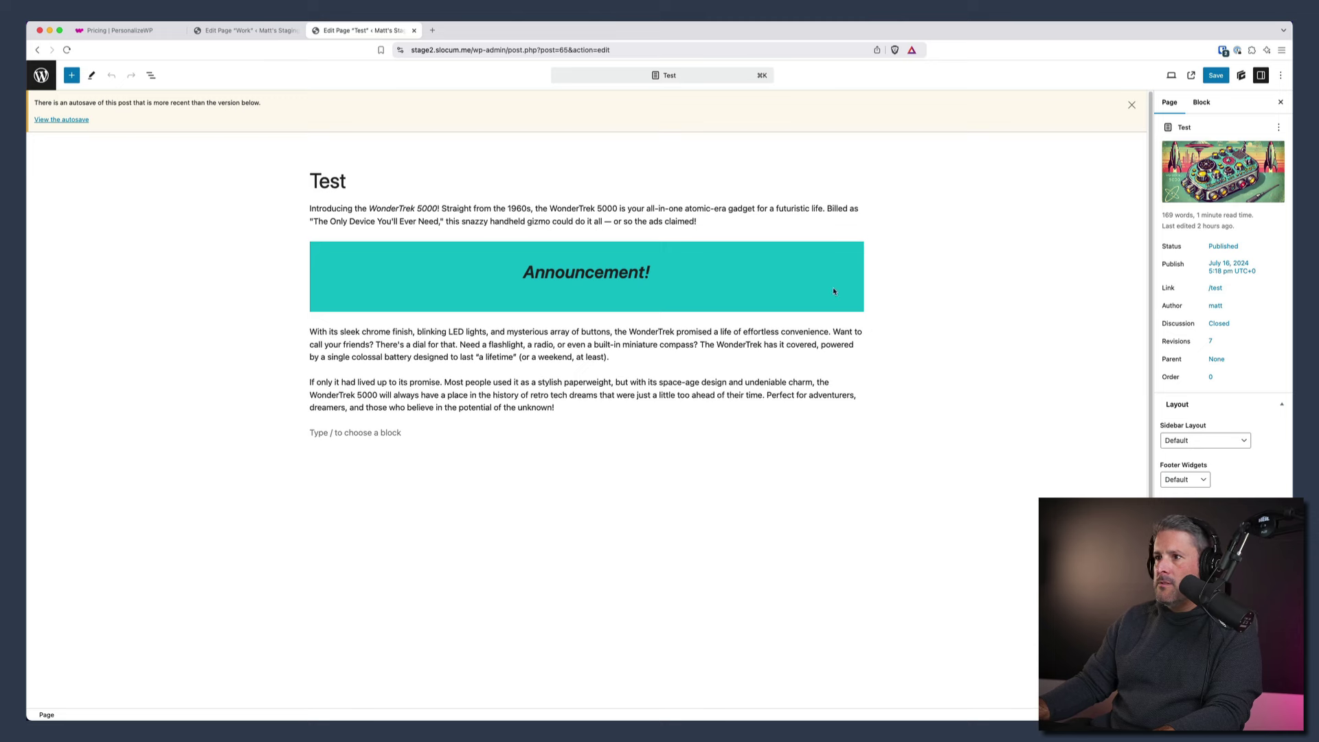
{"action": "left_click", "coordinate": [1131, 105]}
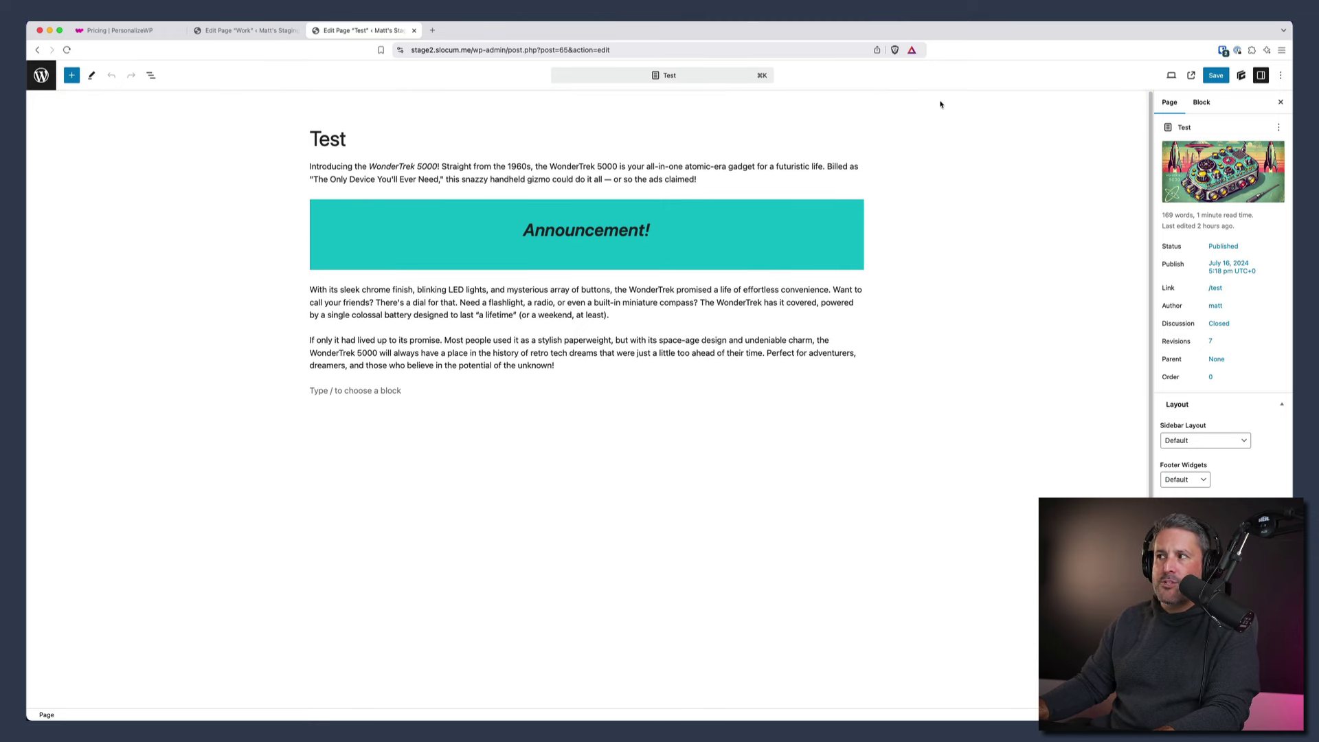
{"action": "left_click", "coordinate": [151, 75]}
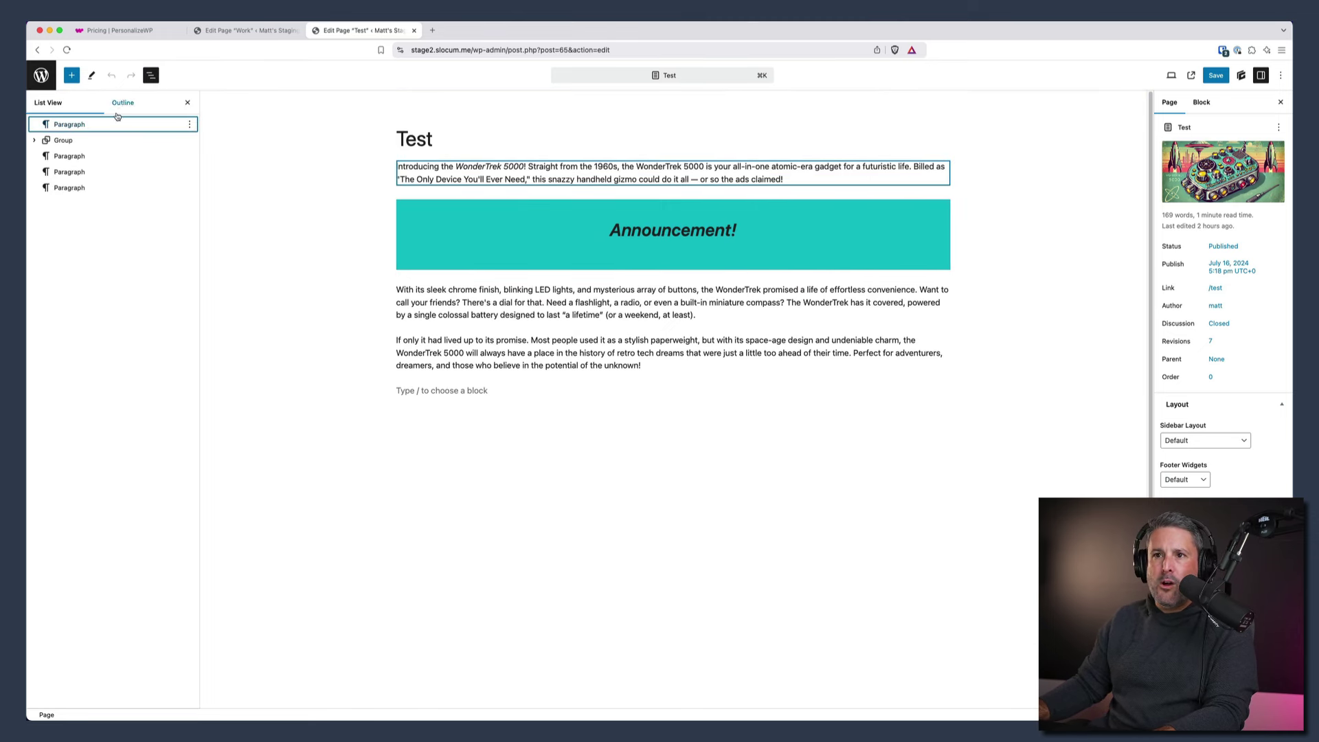
{"action": "left_click", "coordinate": [93, 145]}
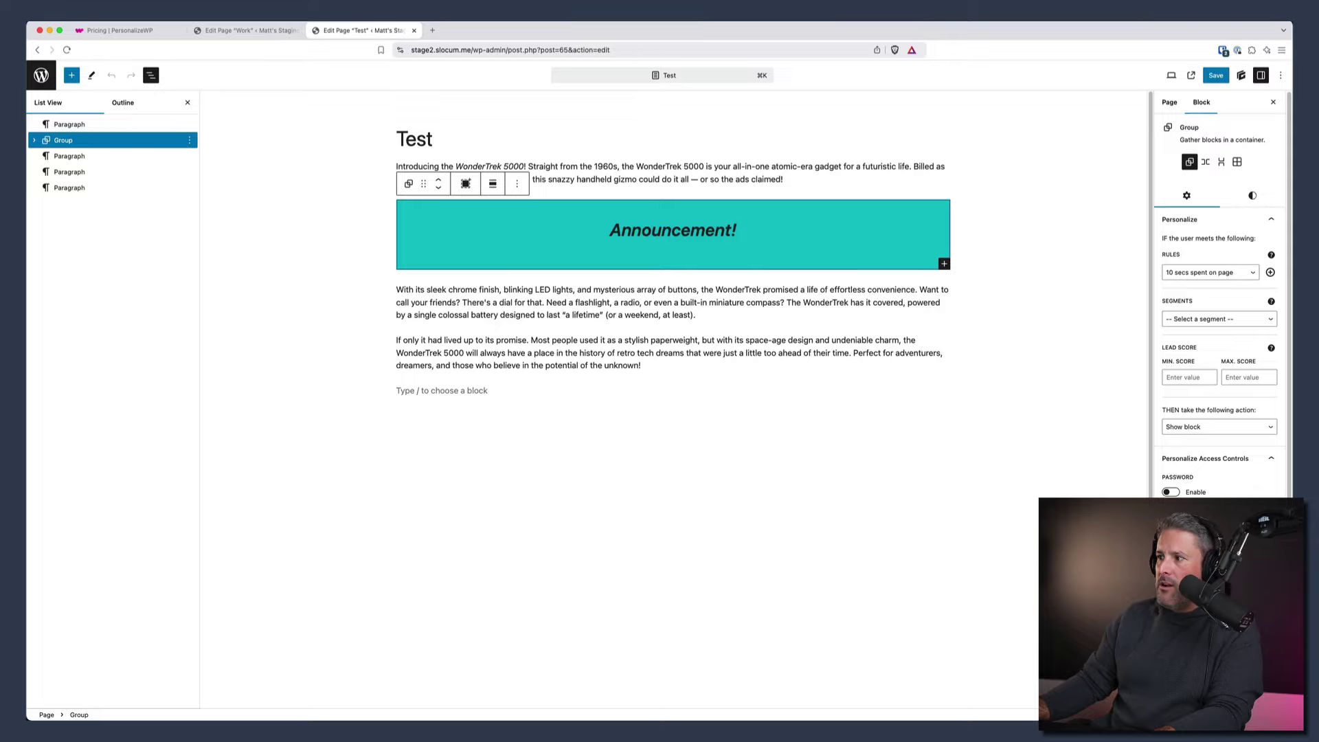
{"action": "scroll", "coordinate": [1191, 476], "scroll_direction": "down", "scroll_amount": 1}
{"action": "left_click", "coordinate": [1173, 472]}
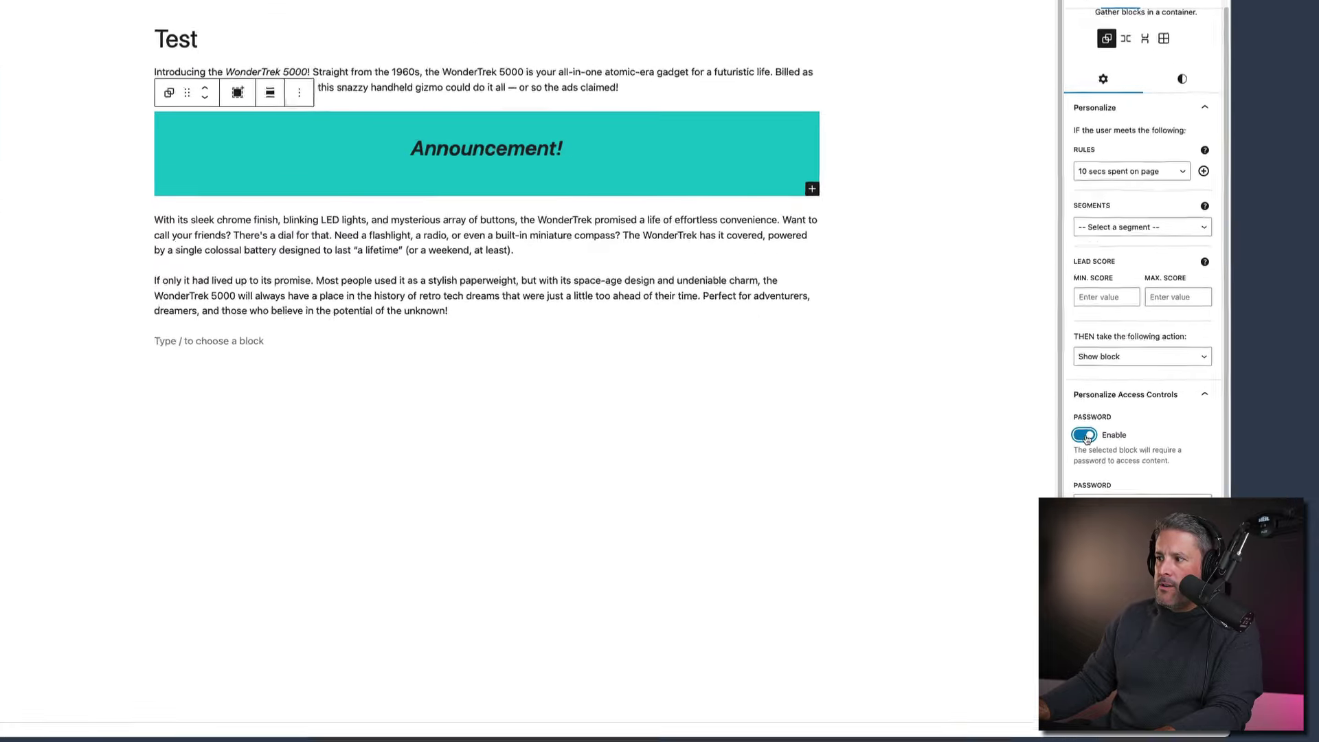
{"action": "left_click", "coordinate": [1173, 472]}
{"action": "left_click", "coordinate": [1172, 531]}
{"action": "left_click", "coordinate": [868, 455]}
{"action": "left_click", "coordinate": [868, 455]}
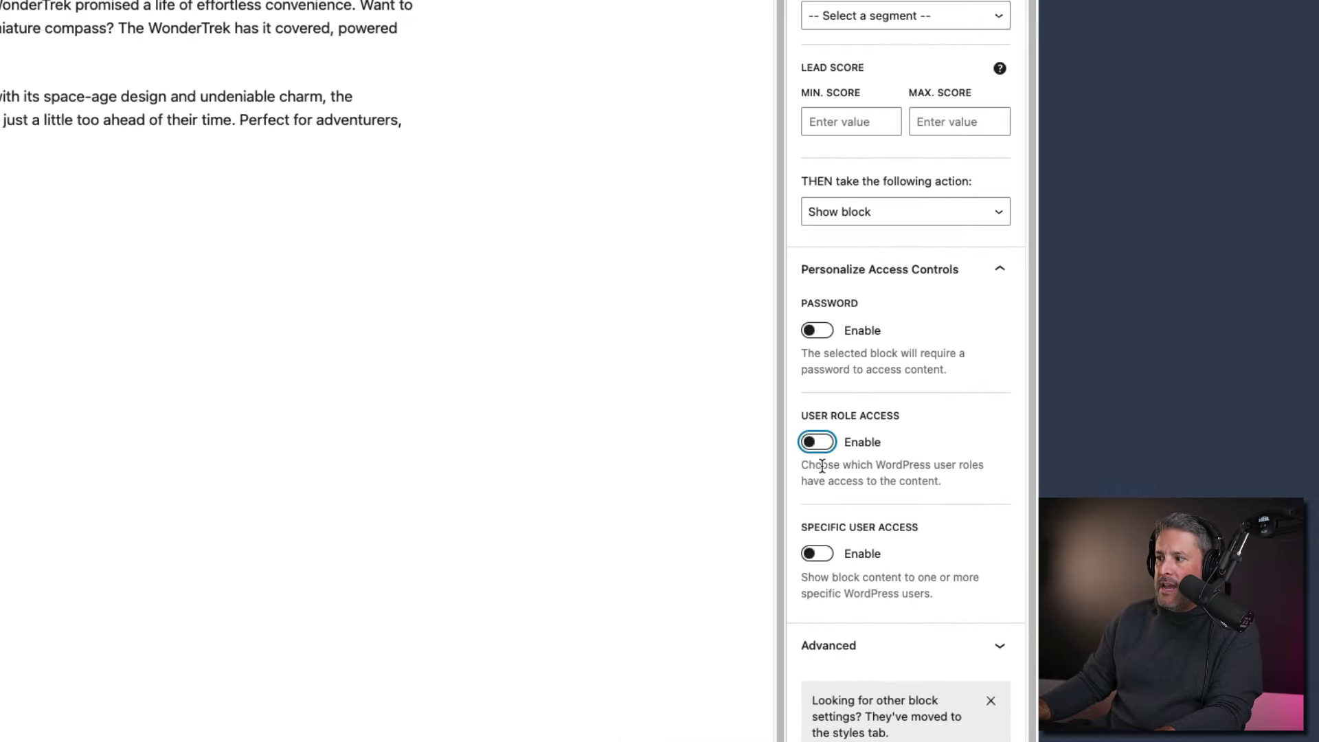
{"action": "left_click", "coordinate": [868, 558]}
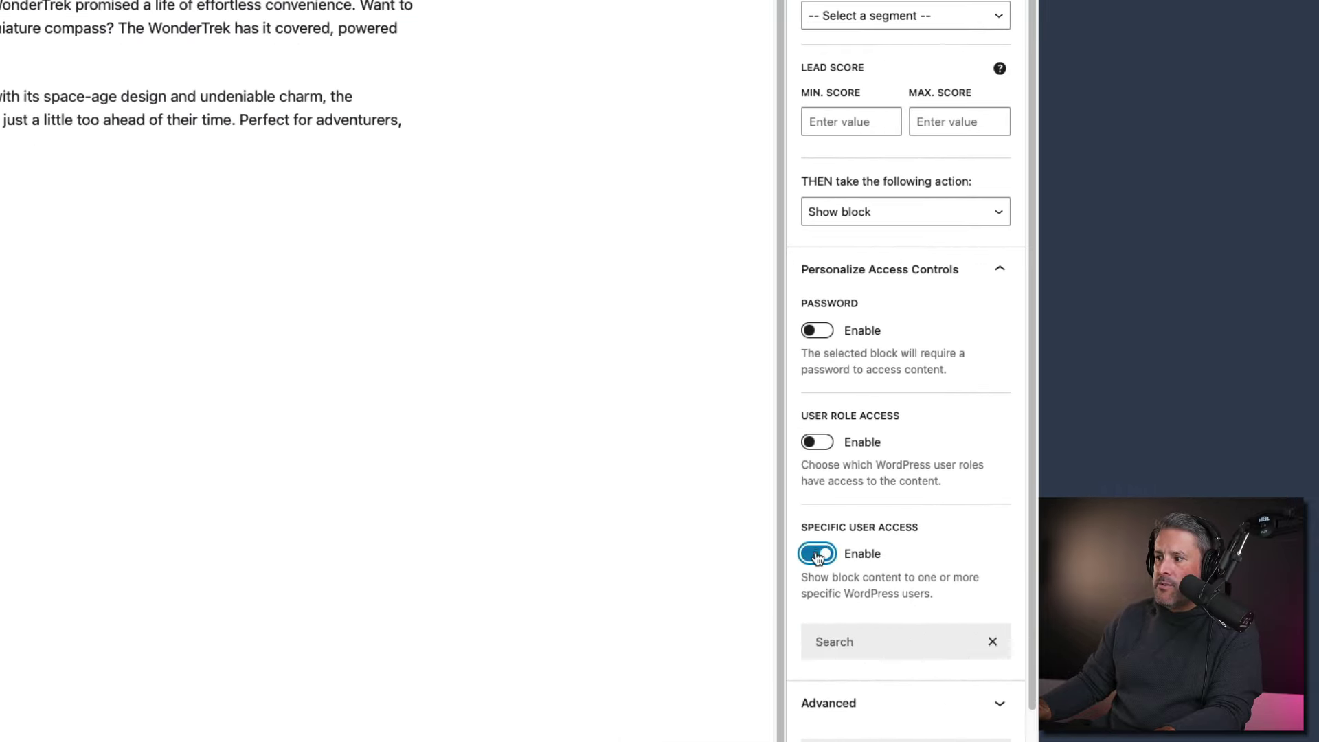
{"action": "left_click", "coordinate": [817, 554]}
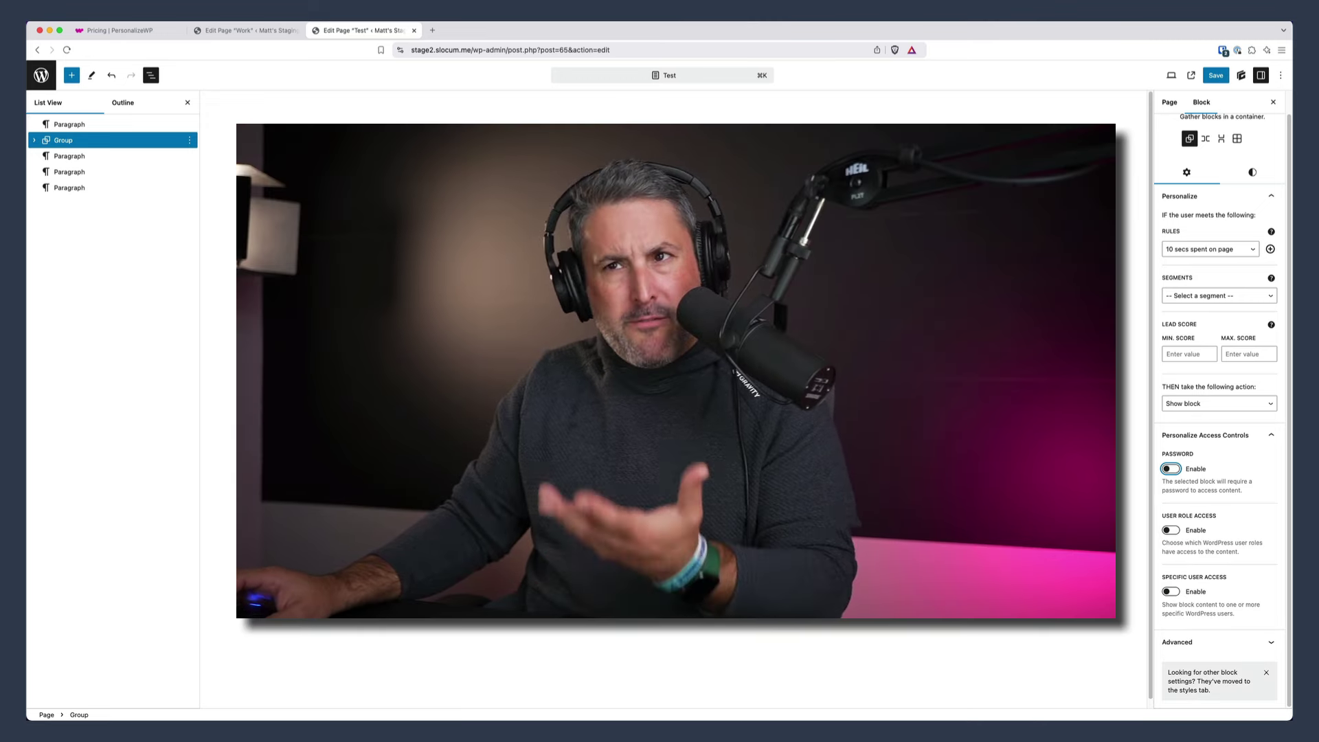
- Switch back to the Pricing | PersonalizeWP browser tab
{"action": "left_click", "coordinate": [113, 30]}
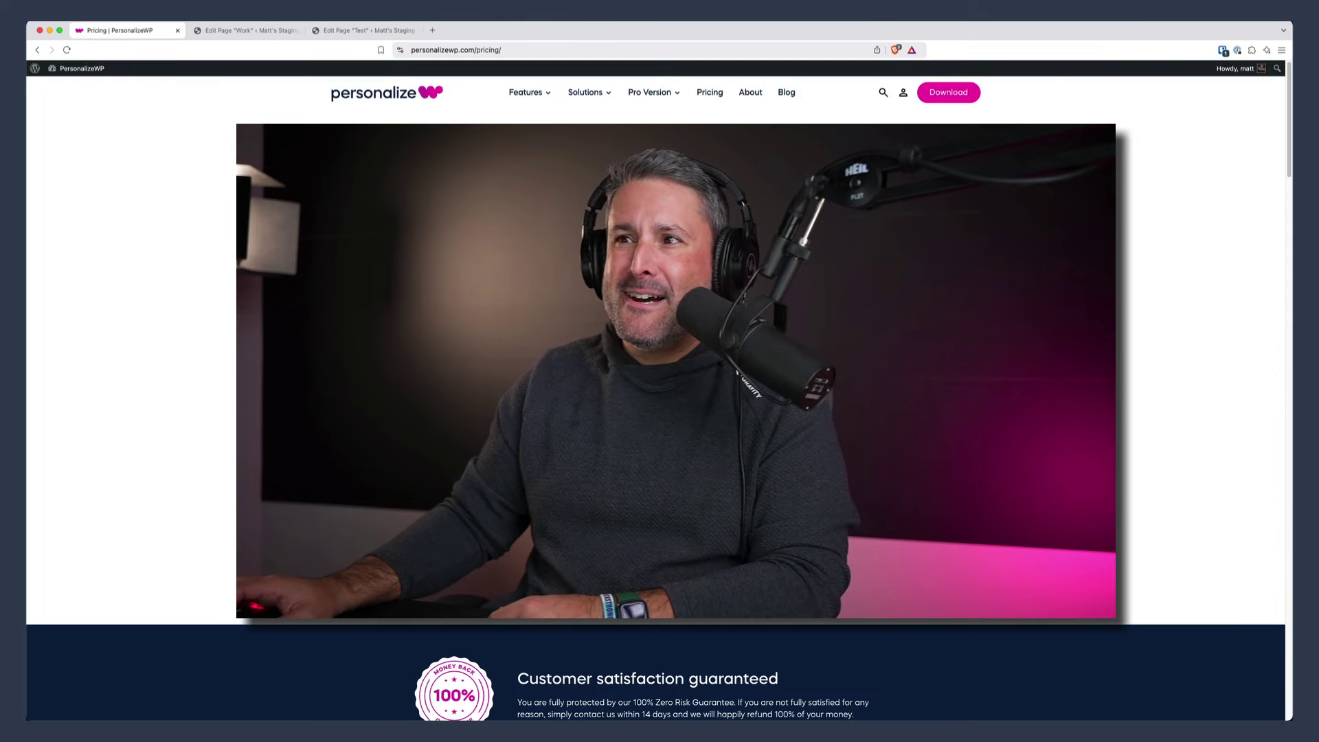